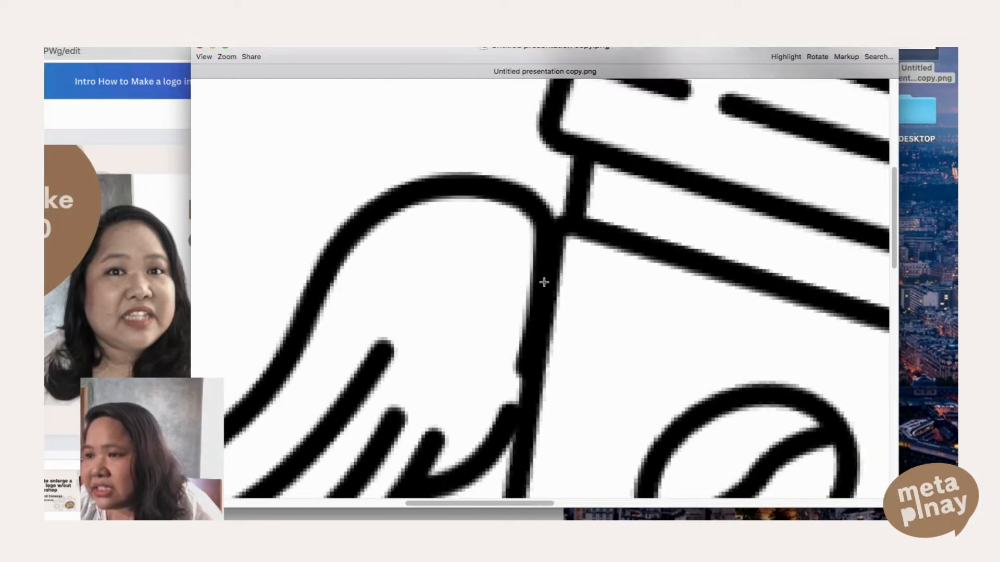
# Examine the edges of the enlarged cup-and-wings logo in the PNG image for pixelation
pyautogui.hscroll(3, 534, 295)
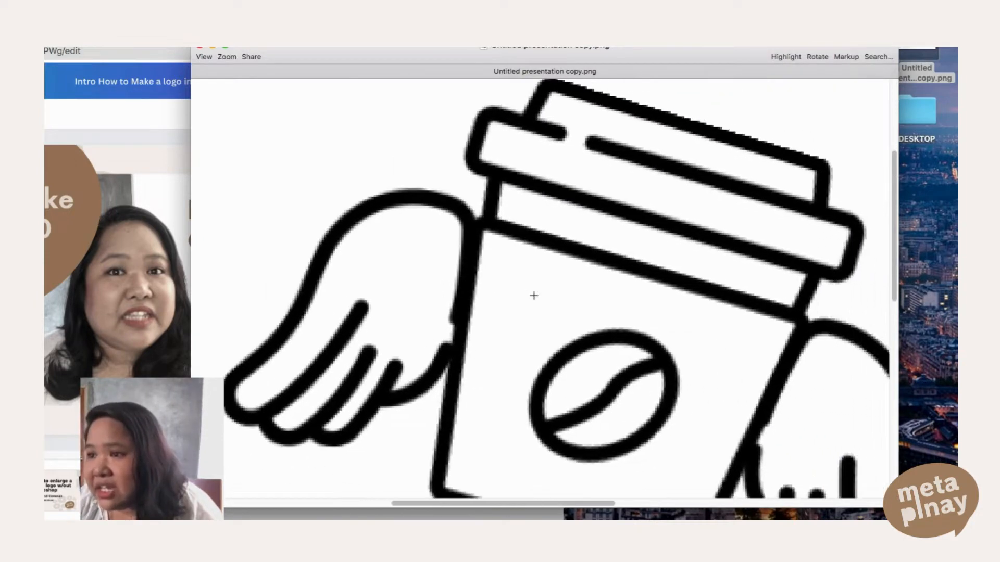
pyautogui.scroll(3, 452, 214)
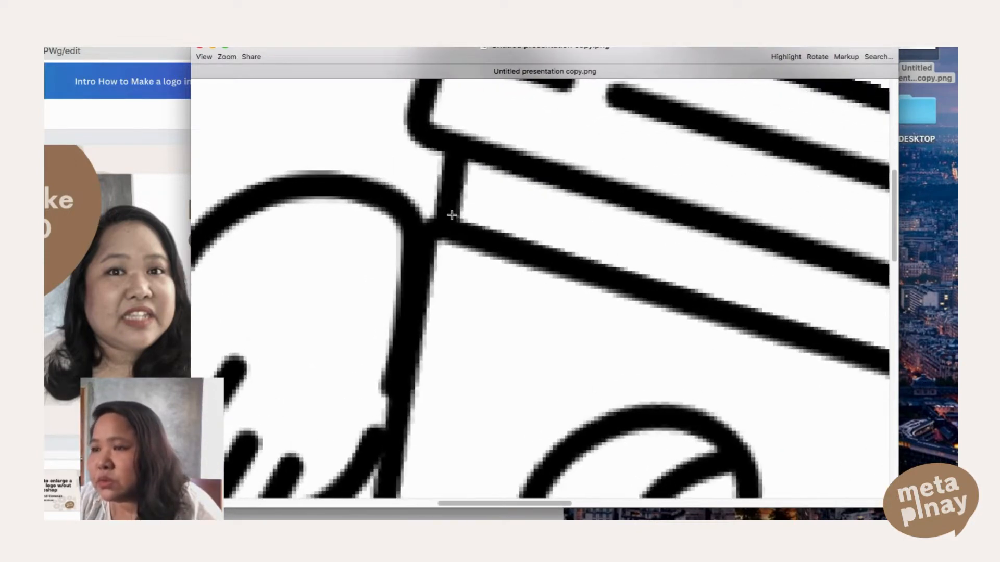
pyautogui.scroll(2, 451, 215)
pyautogui.scroll(-2, 452, 215)
pyautogui.scroll(2, 451, 215)
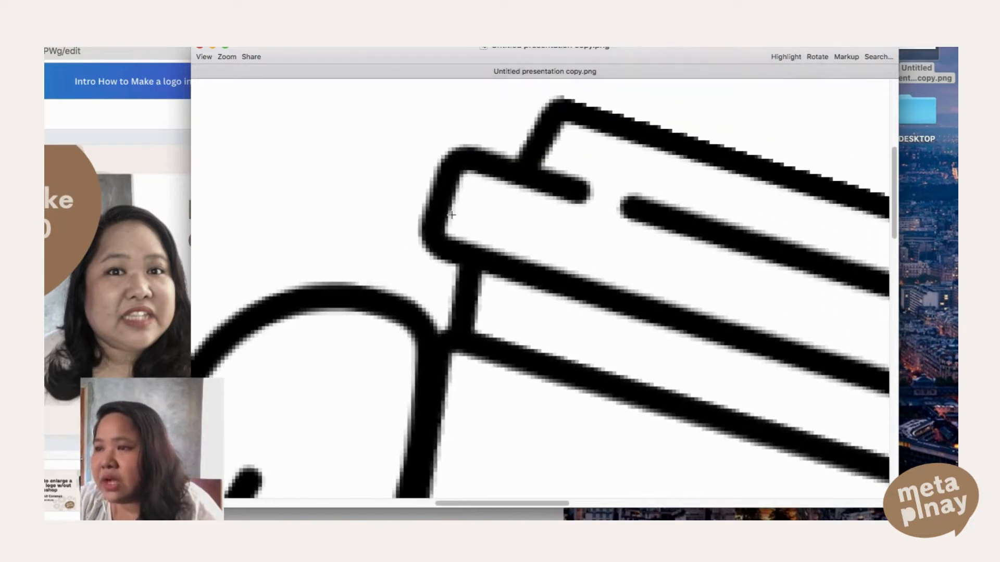
pyautogui.hscroll(3, 534, 179)
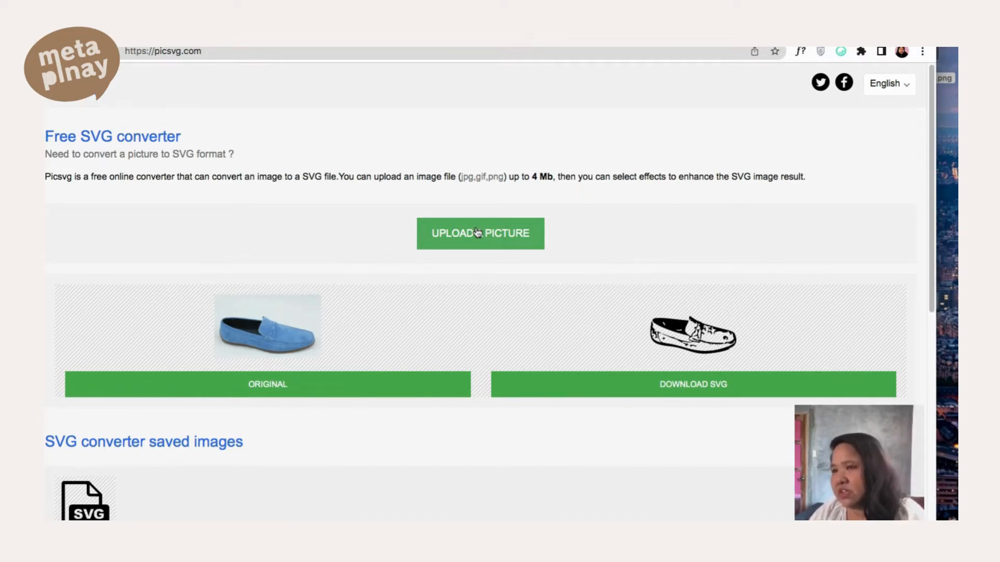
# Upload the Untitled presentation copy PNG from the Desktop folder to the Picsvg converter
pyautogui.click(477, 233)
pyautogui.click(492, 110)
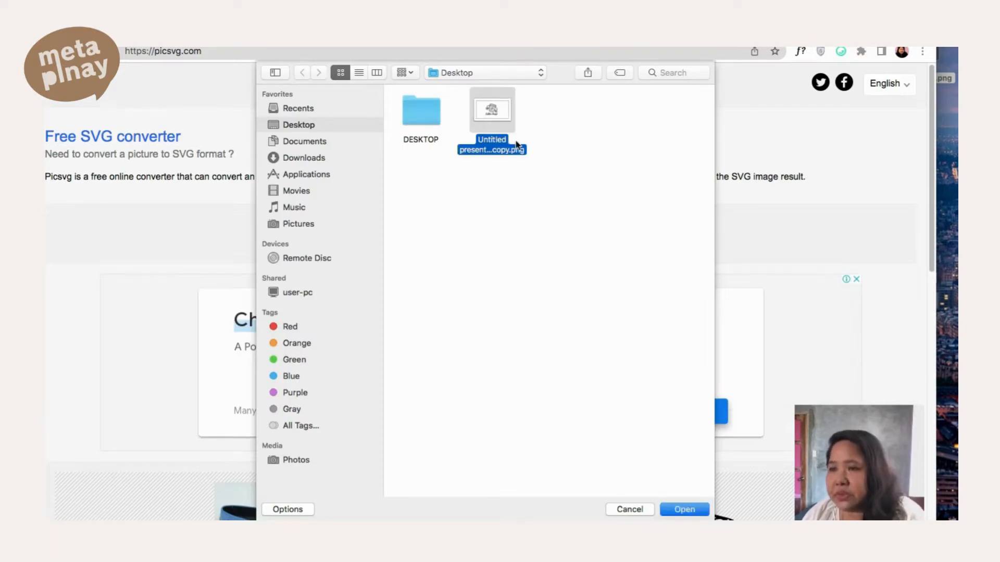
pyautogui.click(683, 510)
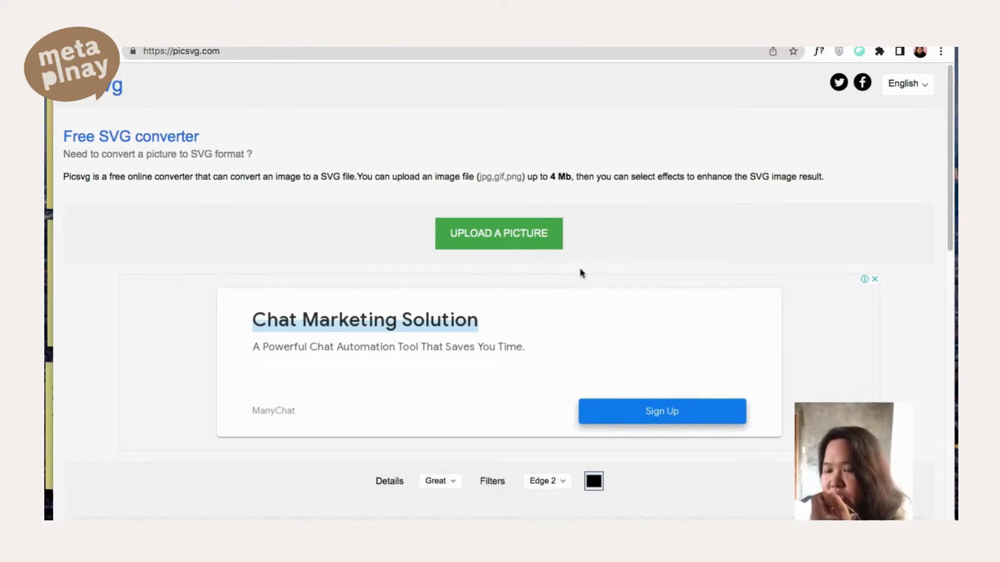
# Preview the converted Coffee Angel logo enlarged, close the preview, and download the result as an SVG
pyautogui.scroll(-5, 581, 273)
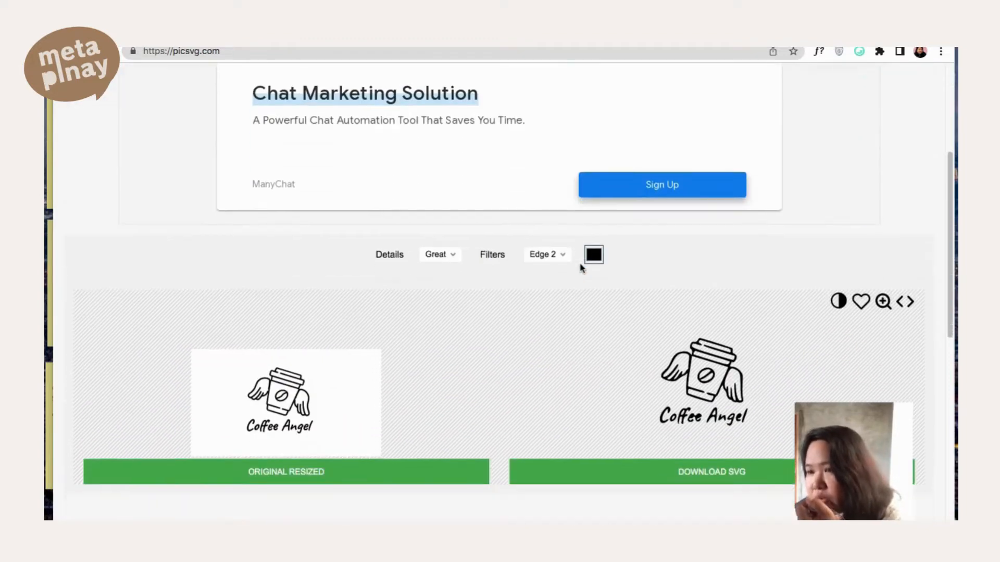
pyautogui.scroll(-2, 581, 267)
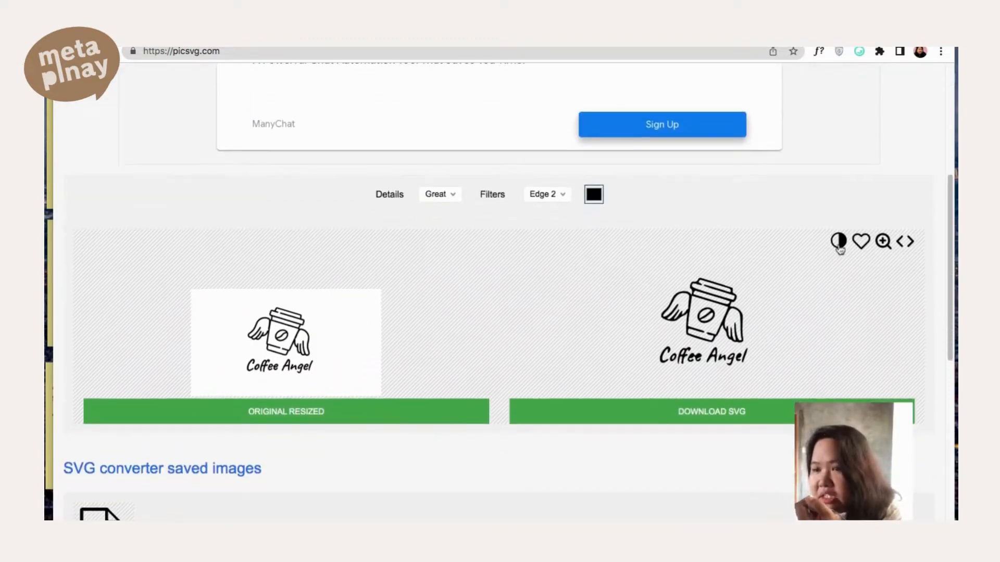
pyautogui.click(885, 242)
pyautogui.moveTo(299, 338); pyautogui.dragTo(420, 340)
pyautogui.press('super+w')
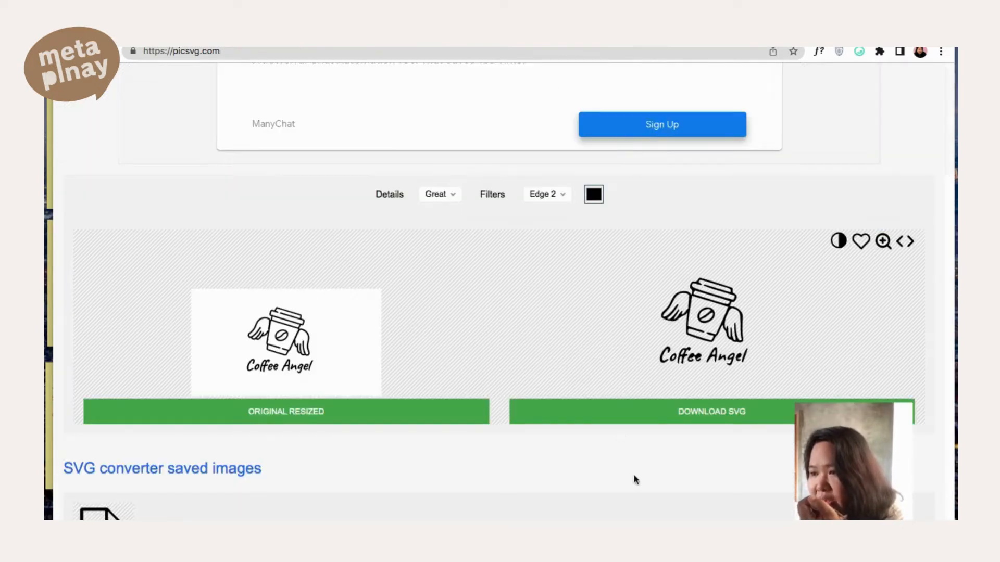
pyautogui.click(711, 413)
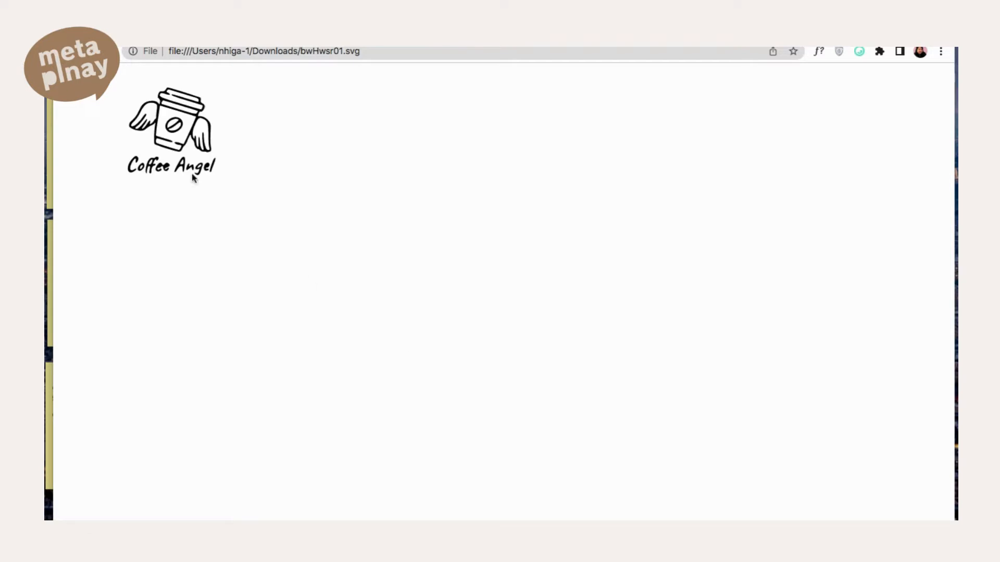
# Inspect the downloaded Coffee Angel SVG at higher magnification to check its line quality
pyautogui.scroll(5, 180, 108)
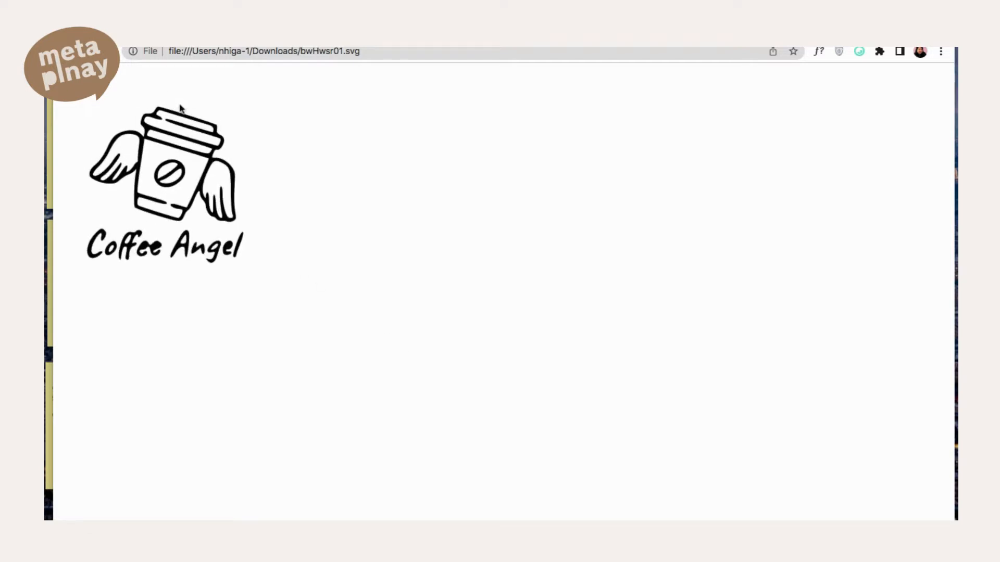
pyautogui.scroll(2, 165, 146)
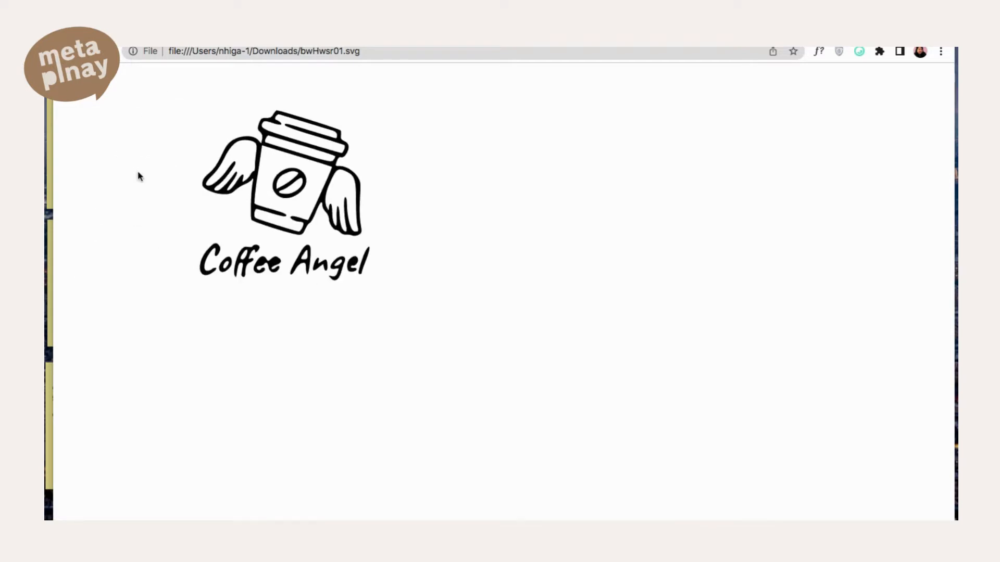
pyautogui.scroll(3, 234, 149)
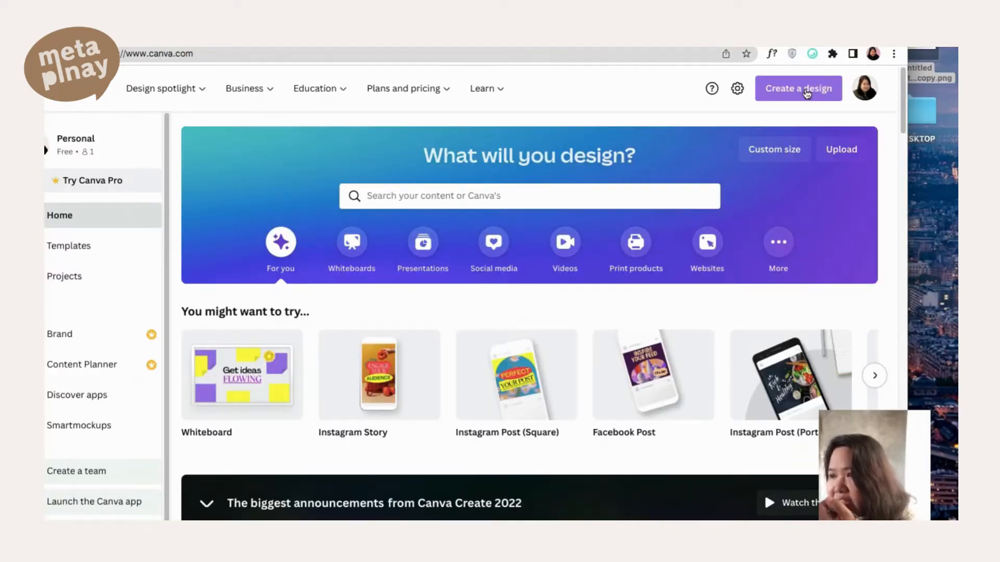
# Start a custom-size Canva design, enter 36 for width and height, and switch the unit to inches
pyautogui.click(806, 93)
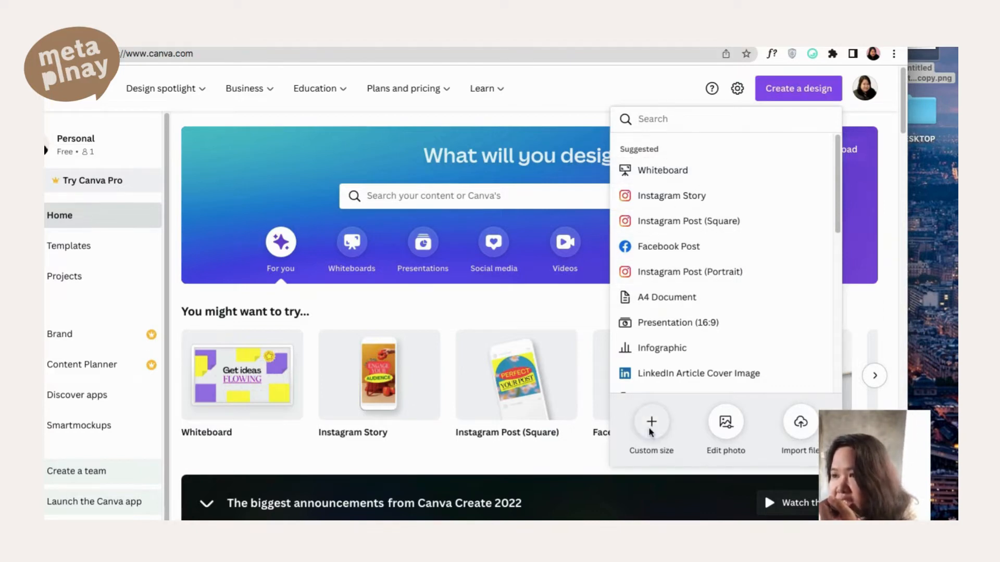
pyautogui.click(651, 433)
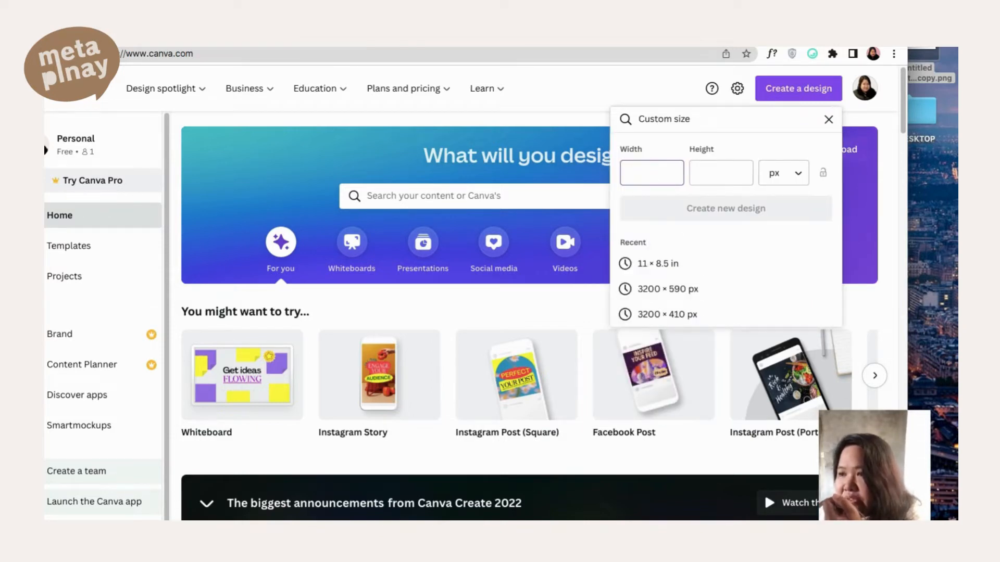
pyautogui.write('3')
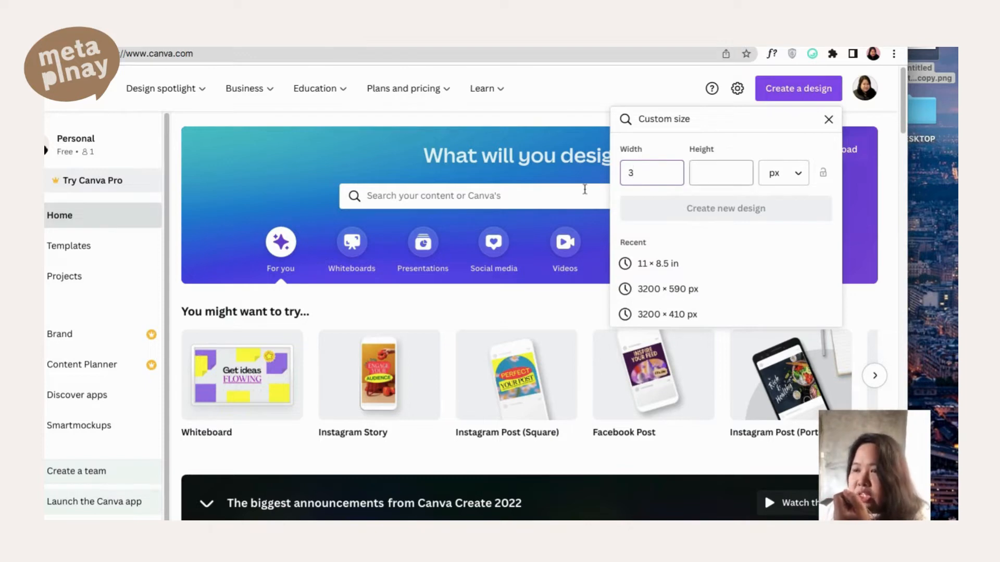
pyautogui.write('6')
pyautogui.click(712, 175)
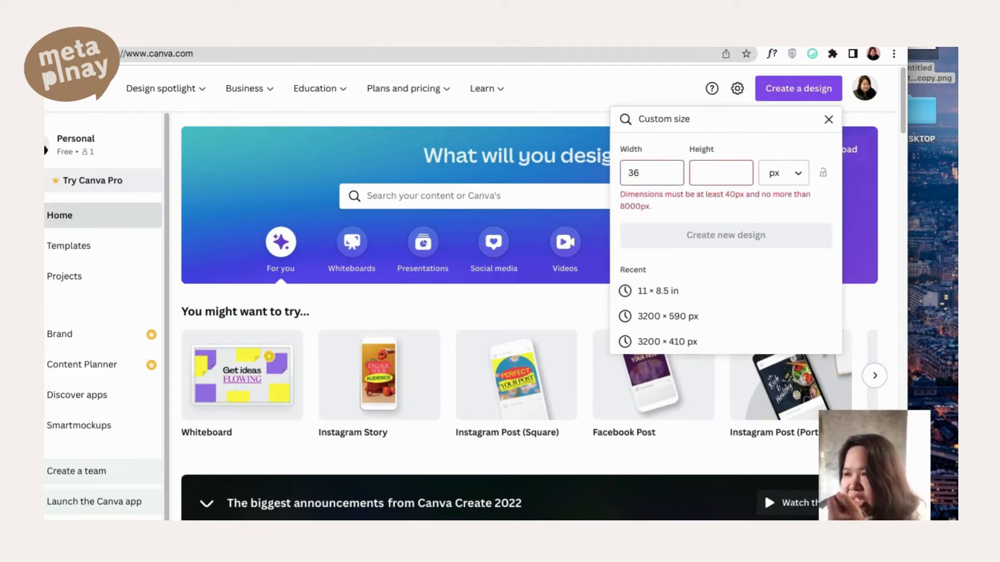
pyautogui.write('36')
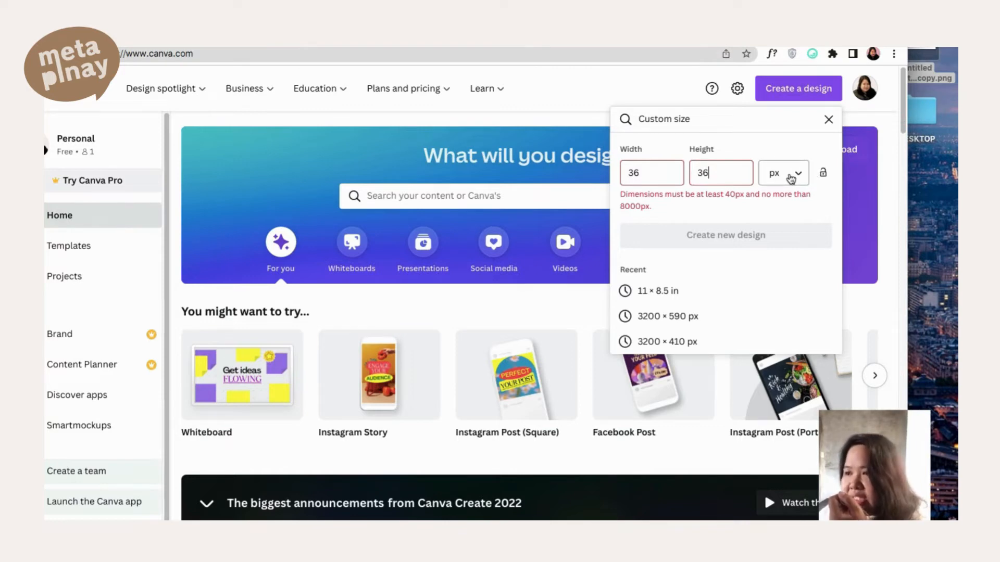
pyautogui.click(789, 178)
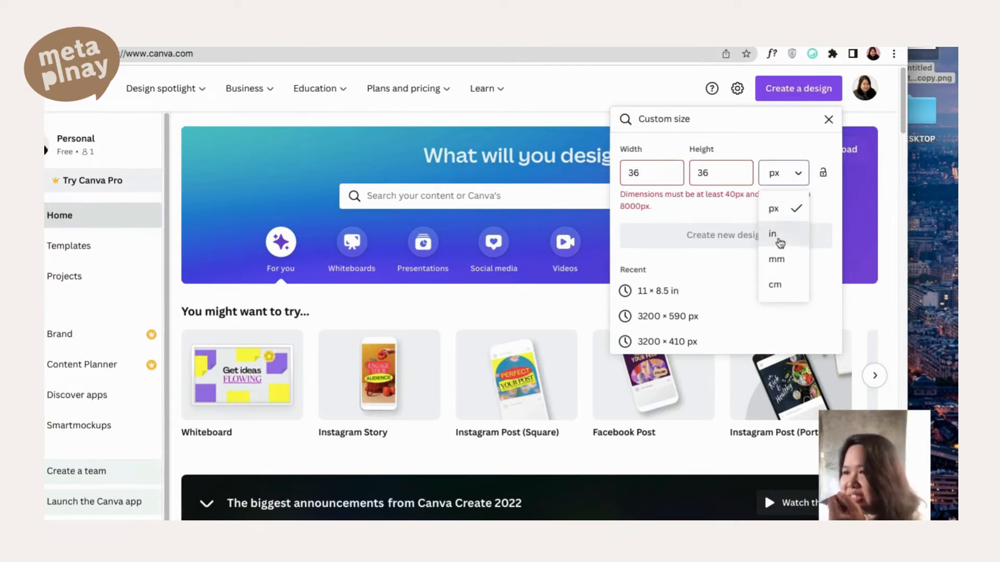
pyautogui.click(777, 239)
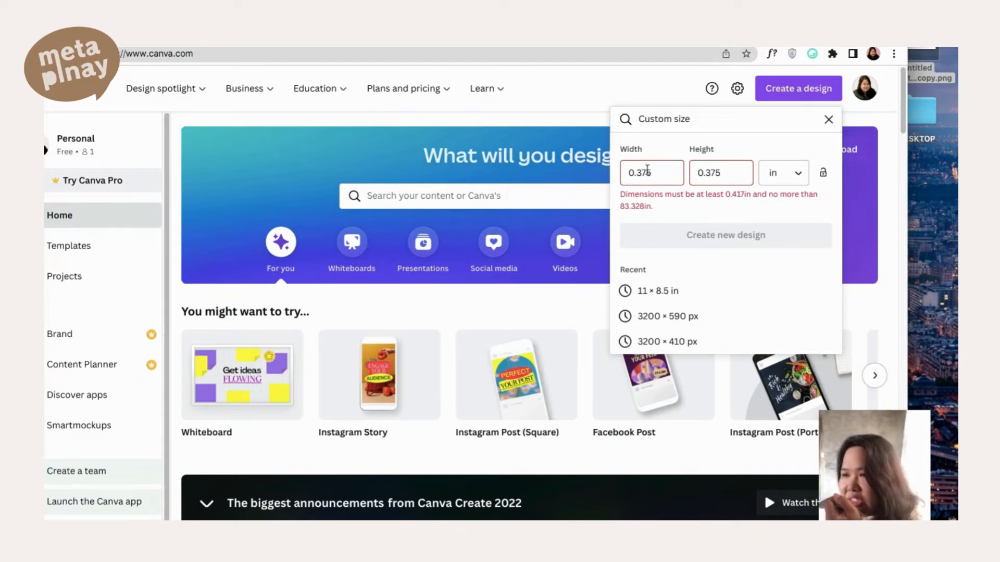
# Set the custom width and height to 36 in each and create the new design
pyautogui.doubleClick(647, 171)
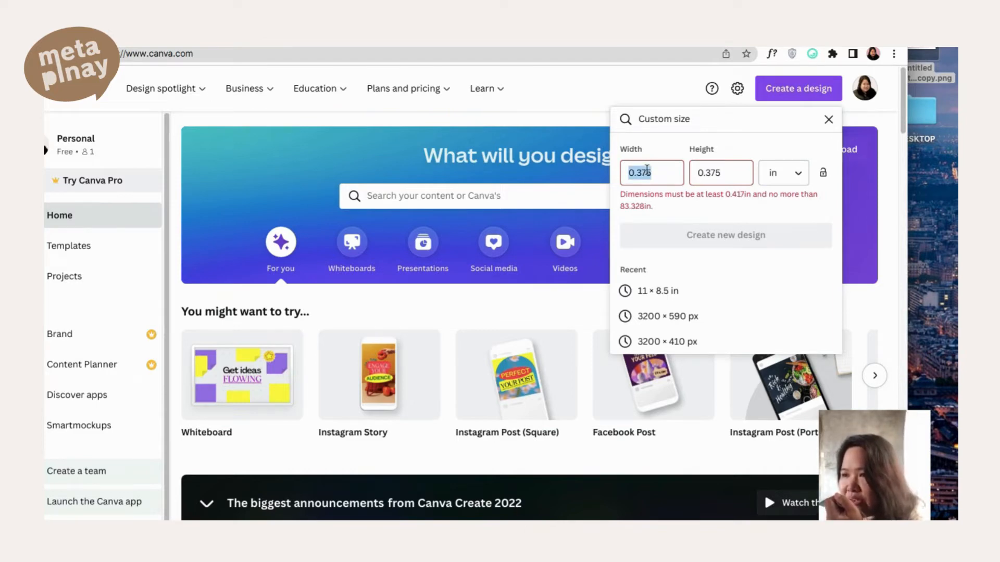
pyautogui.write('36')
pyautogui.doubleClick(712, 172)
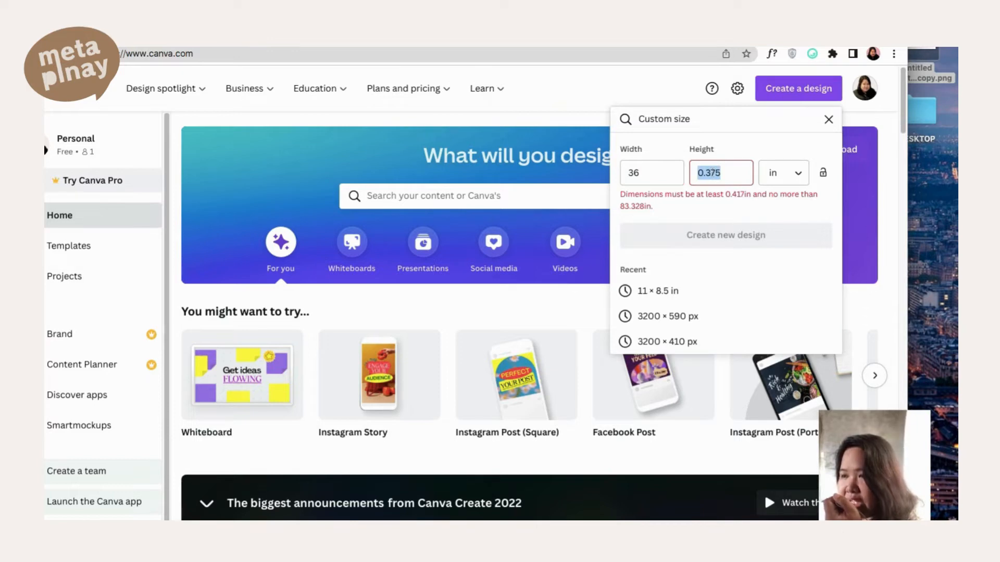
pyautogui.write('36')
pyautogui.click(733, 221)
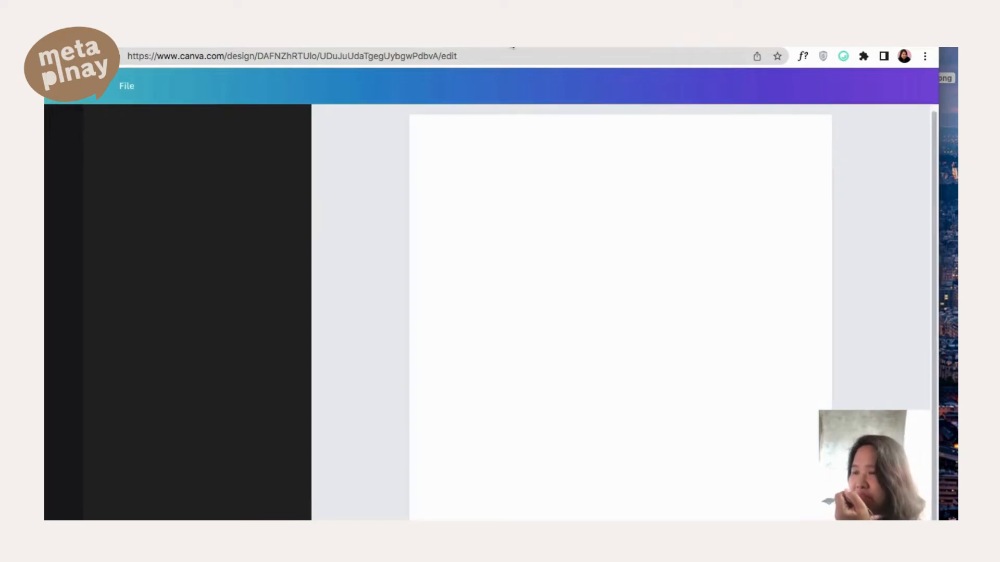
# Move bwHwsr01.svg from the Downloads folder to the desktop and close the folder window
pyautogui.moveTo(511, 45); pyautogui.dragTo(407, 40)
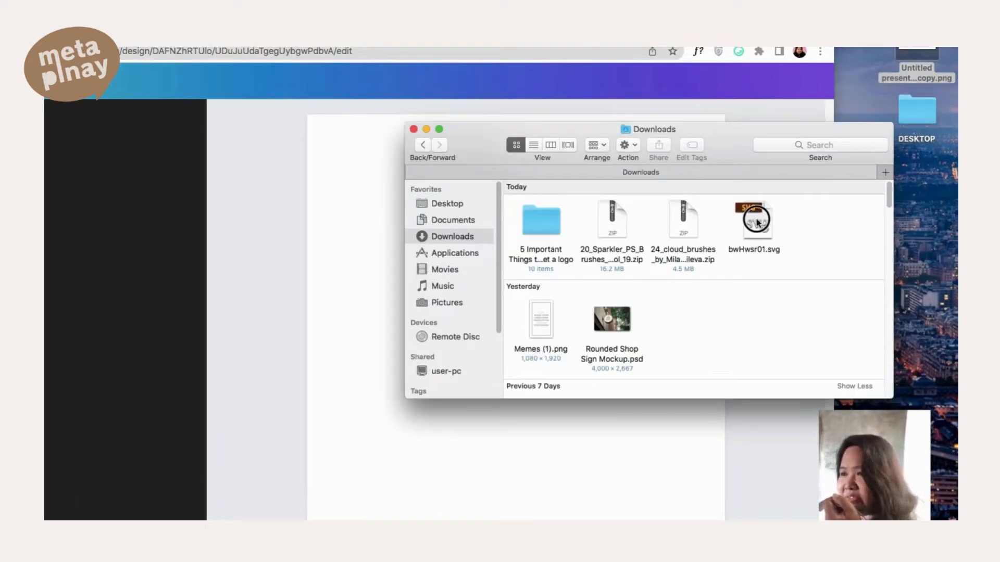
pyautogui.click(754, 224)
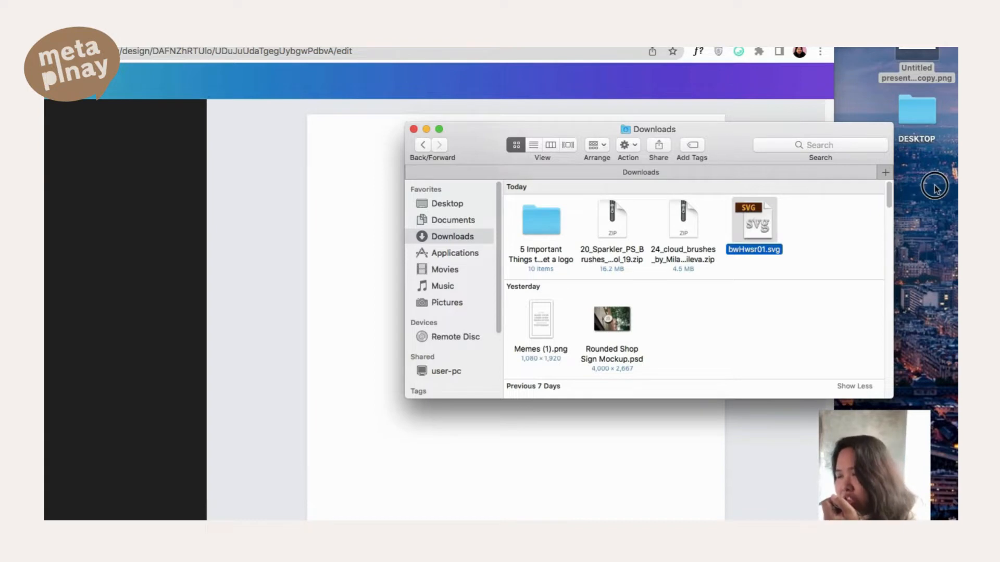
pyautogui.moveTo(928, 191); pyautogui.dragTo(928, 192)
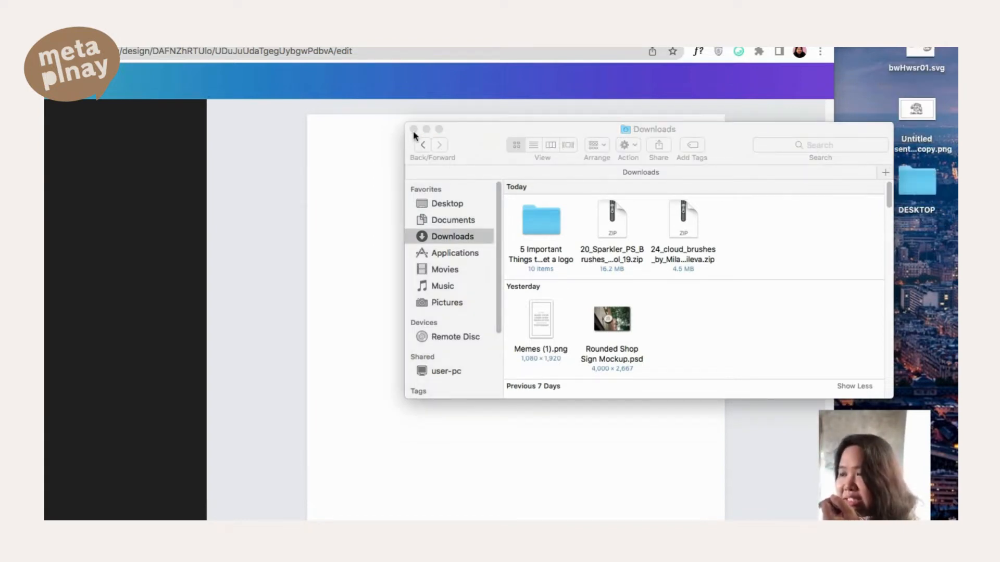
pyautogui.click(416, 149)
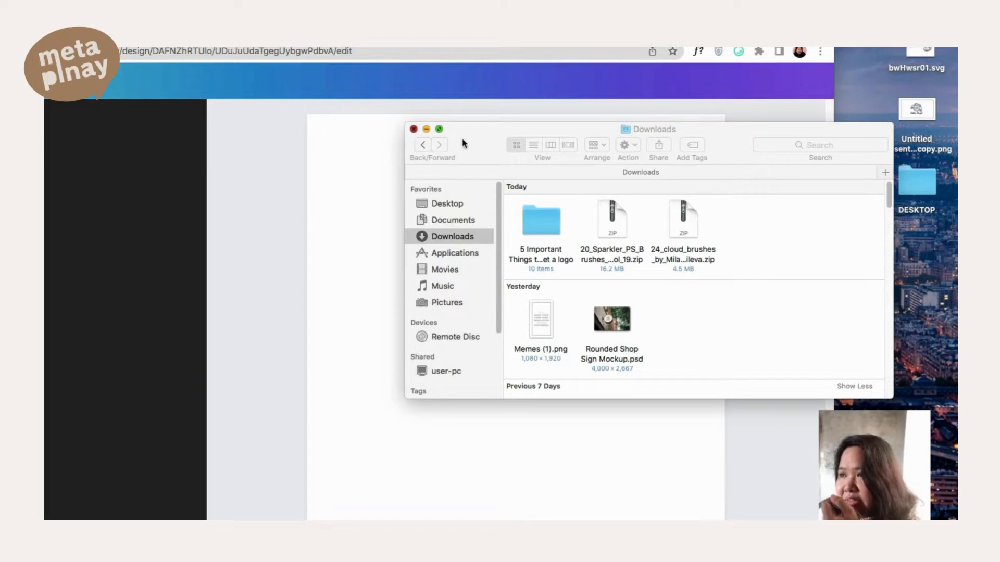
pyautogui.click(413, 129)
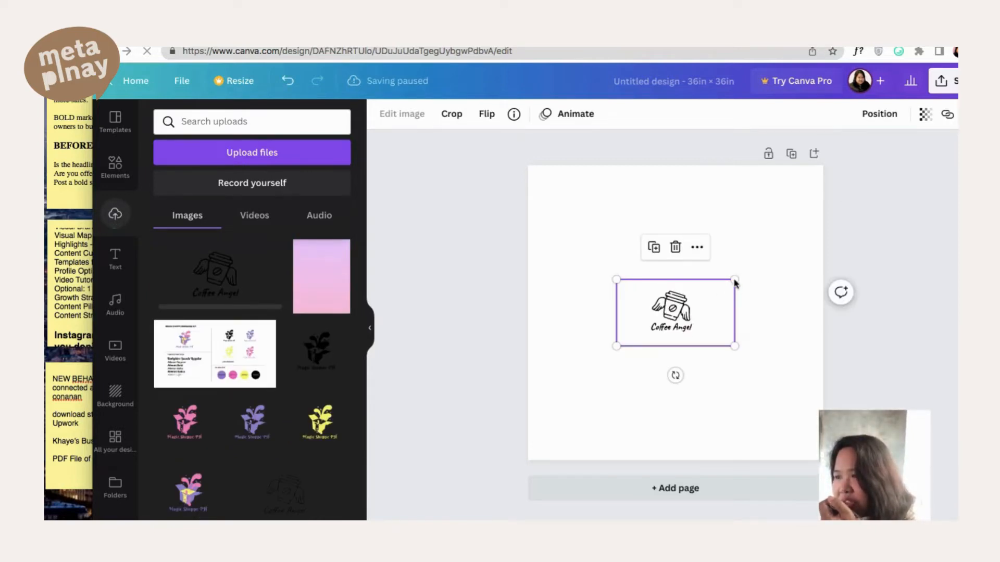
# Enlarge the Coffee Angel logo to about 67.7 × 38.1 in, centre it on the page, and deselect it
pyautogui.moveTo(617, 280); pyautogui.dragTo(467, 163)
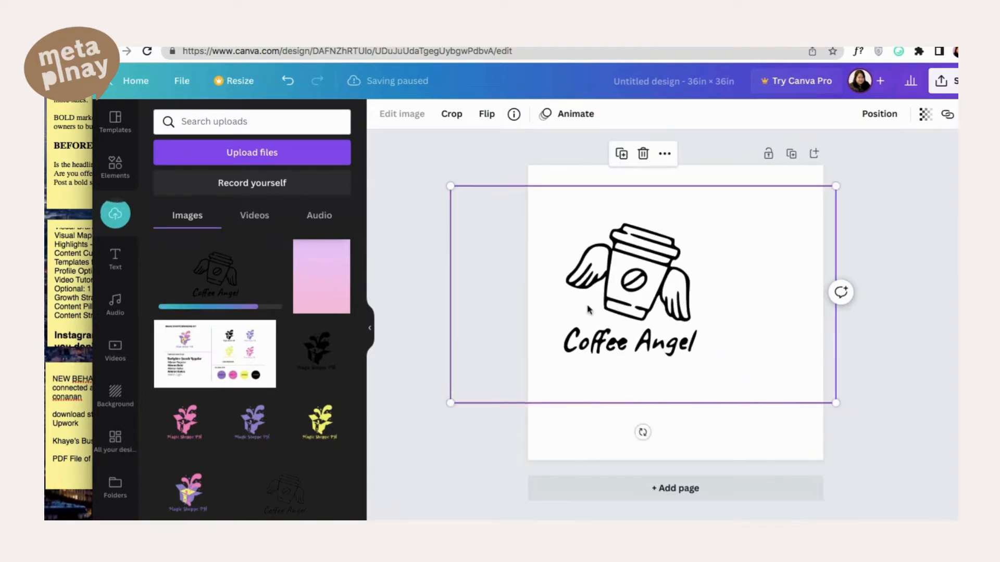
pyautogui.moveTo(835, 404); pyautogui.dragTo(943, 495)
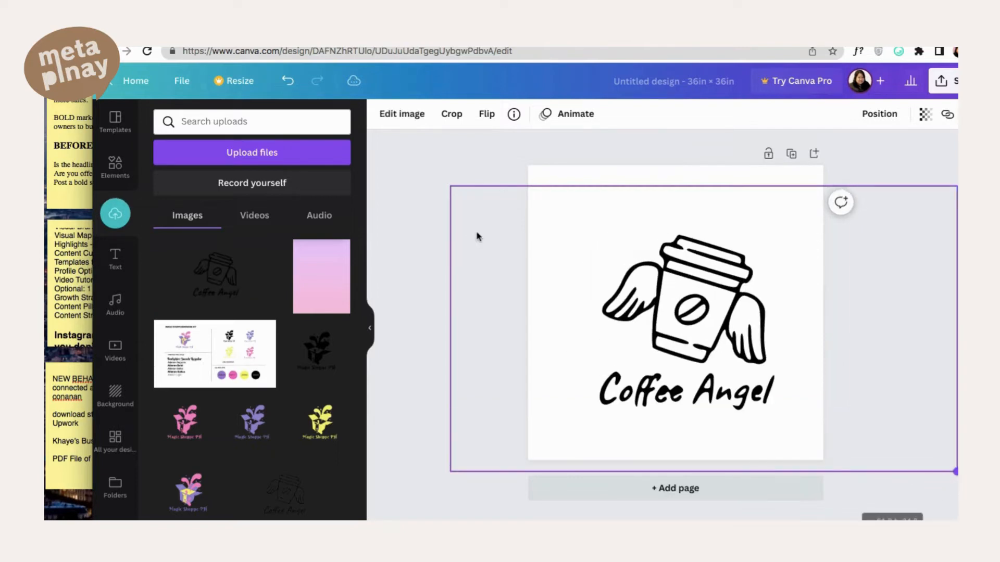
pyautogui.moveTo(450, 186); pyautogui.dragTo(407, 143)
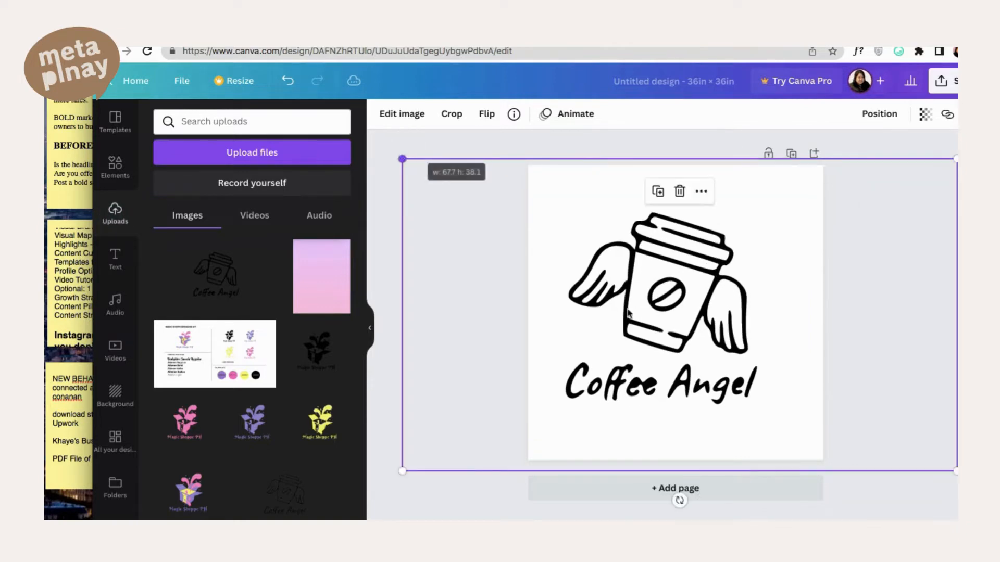
pyautogui.click(638, 308)
pyautogui.moveTo(642, 311); pyautogui.dragTo(643, 313)
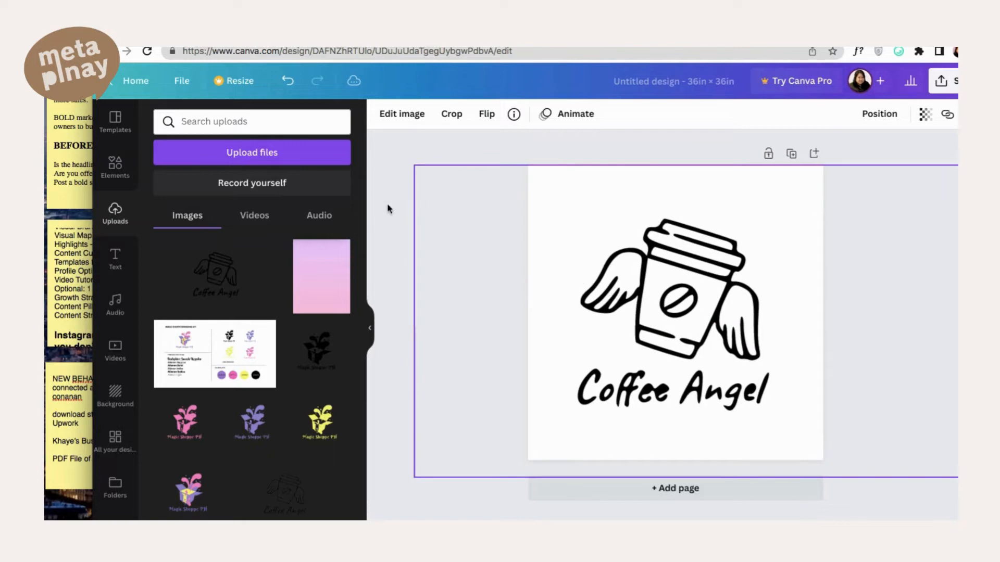
pyautogui.click(393, 219)
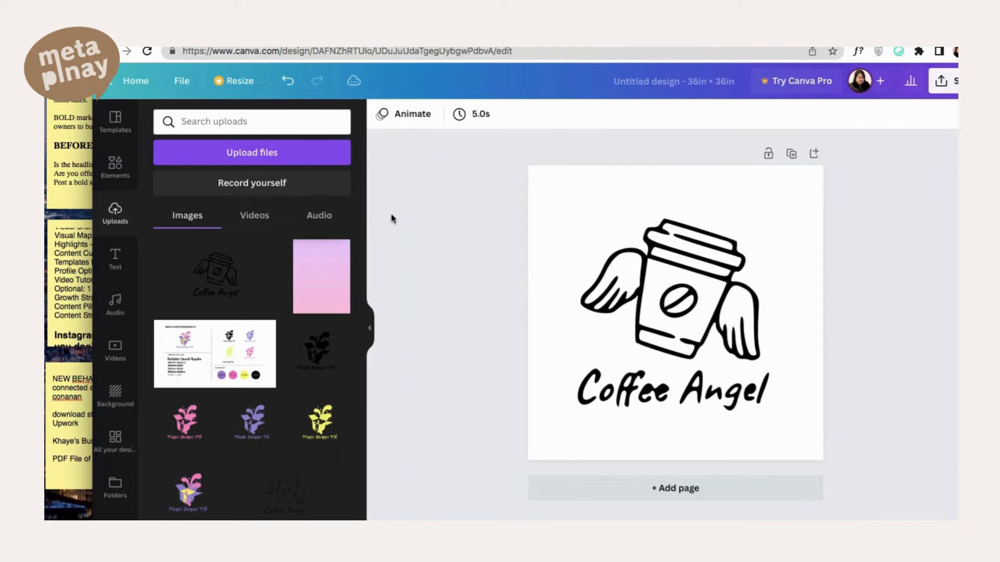
# Check the custom-size options for resizing the design and close them without changes
pyautogui.click(245, 81)
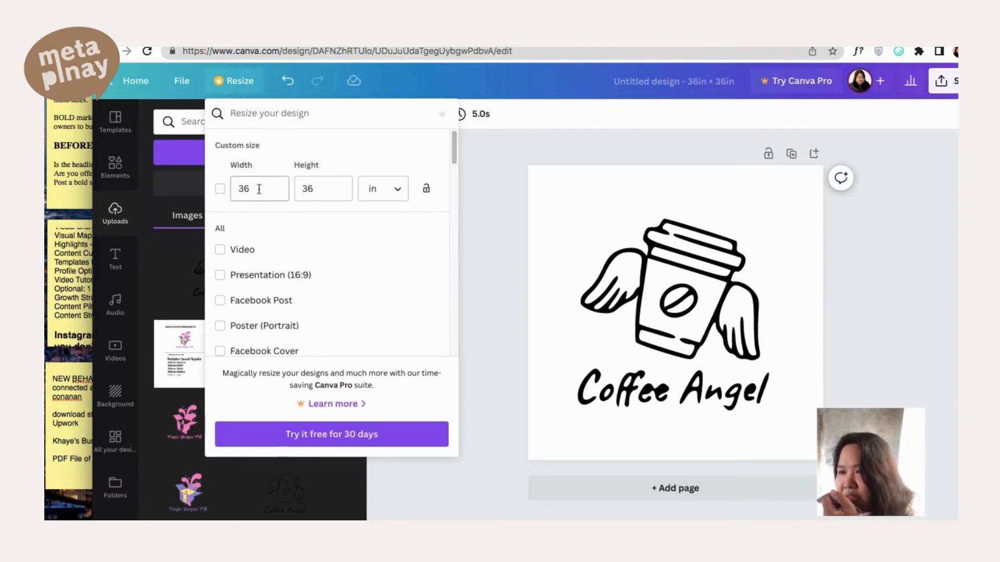
pyautogui.click(917, 376)
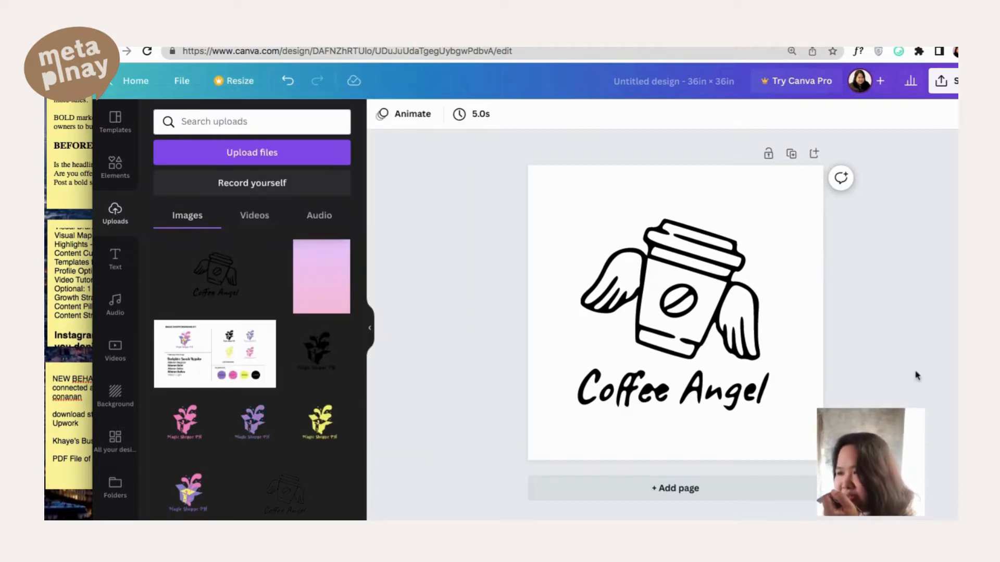
# Examine the edges of the enlarged SVG logo up close, from the coffee bean to the cup lid
pyautogui.press('super+equal')
pyautogui.scroll(2, 917, 375)
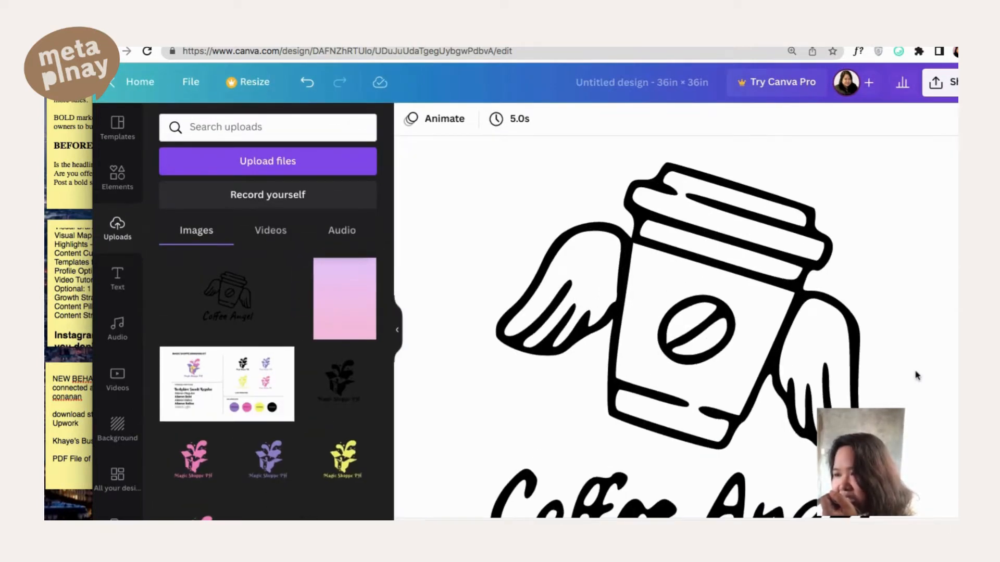
pyautogui.scroll(5, 838, 386)
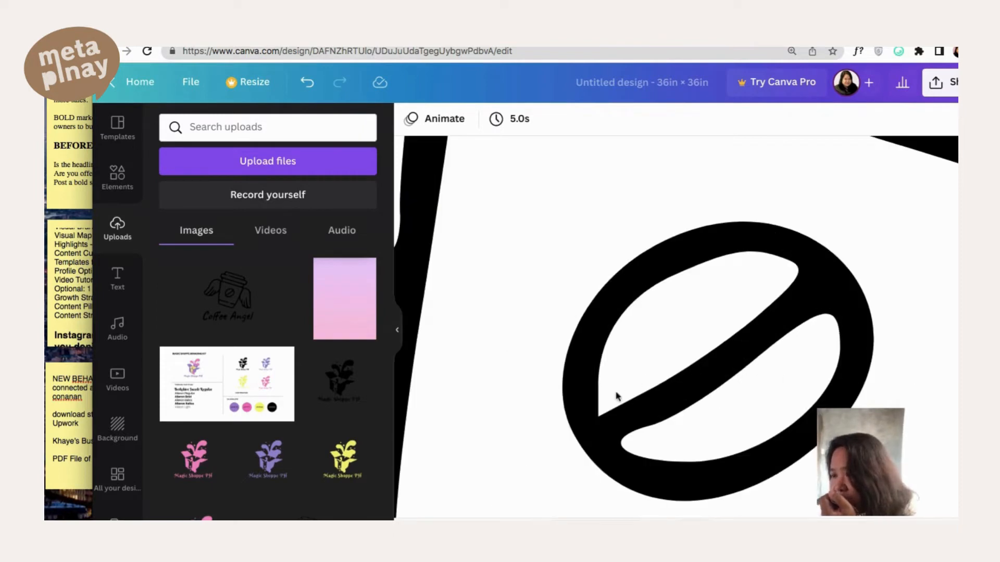
pyautogui.scroll(5, 636, 367)
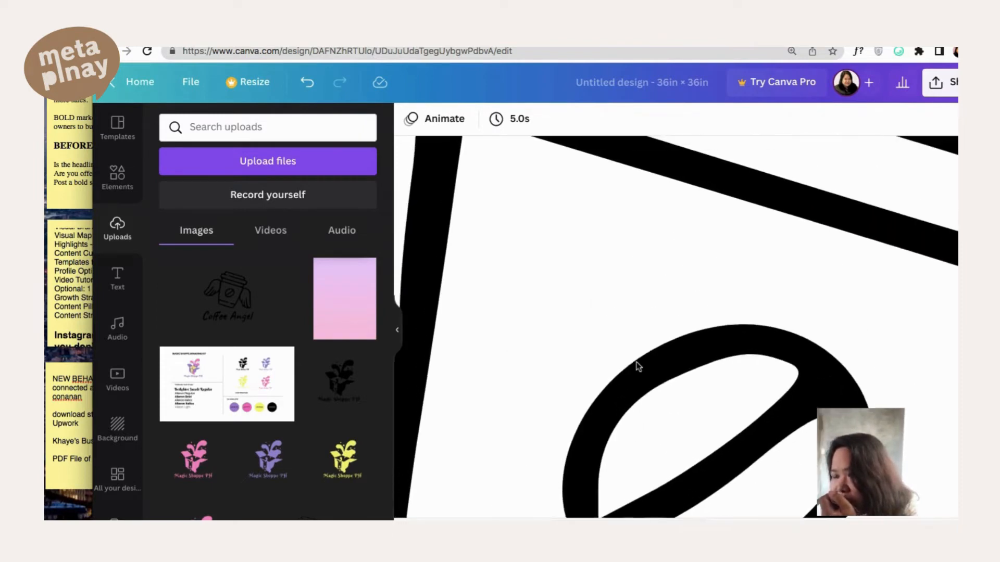
pyautogui.scroll(3, 636, 366)
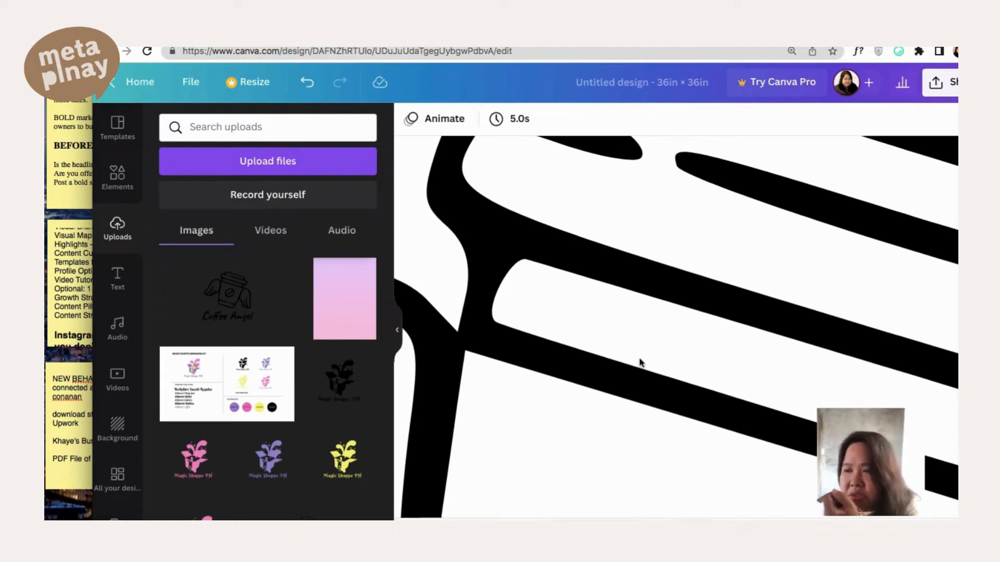
pyautogui.scroll(5, 640, 363)
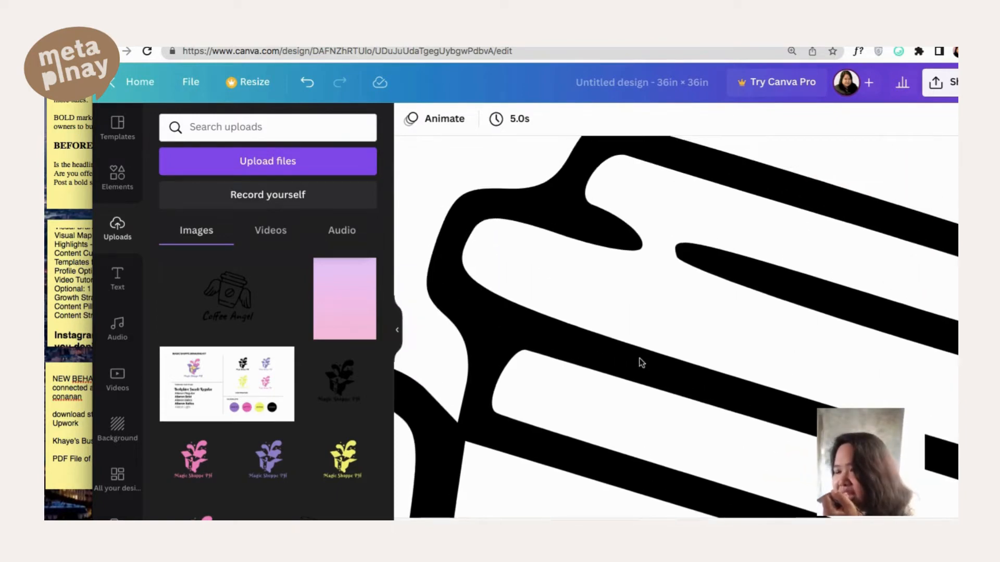
pyautogui.scroll(2, 641, 363)
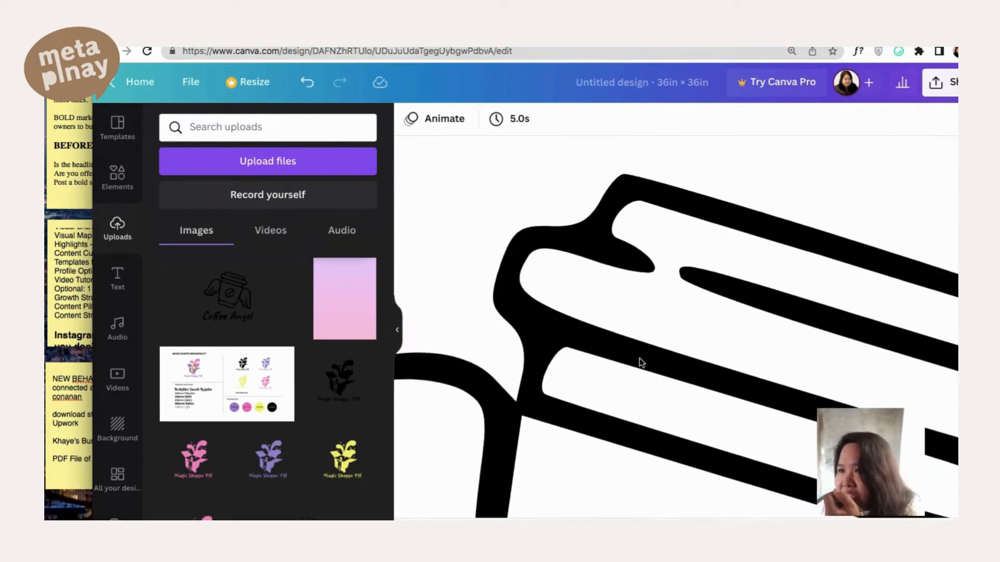
pyautogui.scroll(-2, 641, 363)
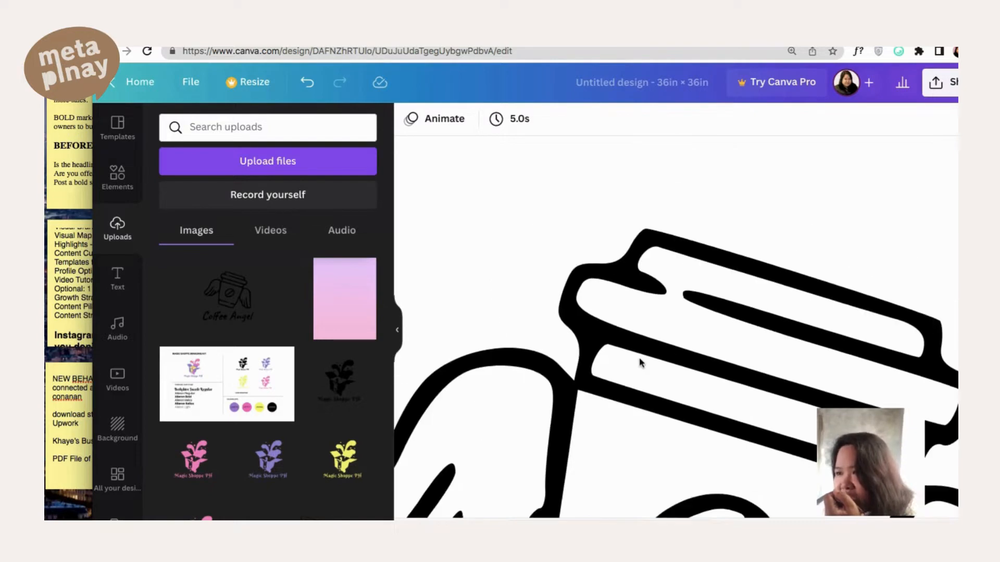
pyautogui.scroll(-3, 640, 363)
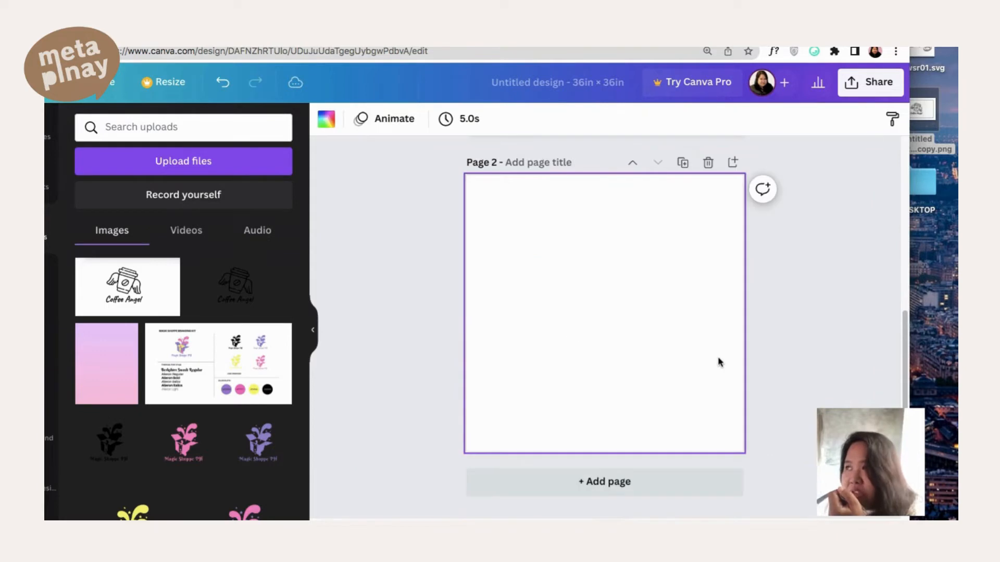
# Add the uploaded Coffee Angel PNG logo to page 2 and delete its extra copy from page 1
pyautogui.click(104, 280)
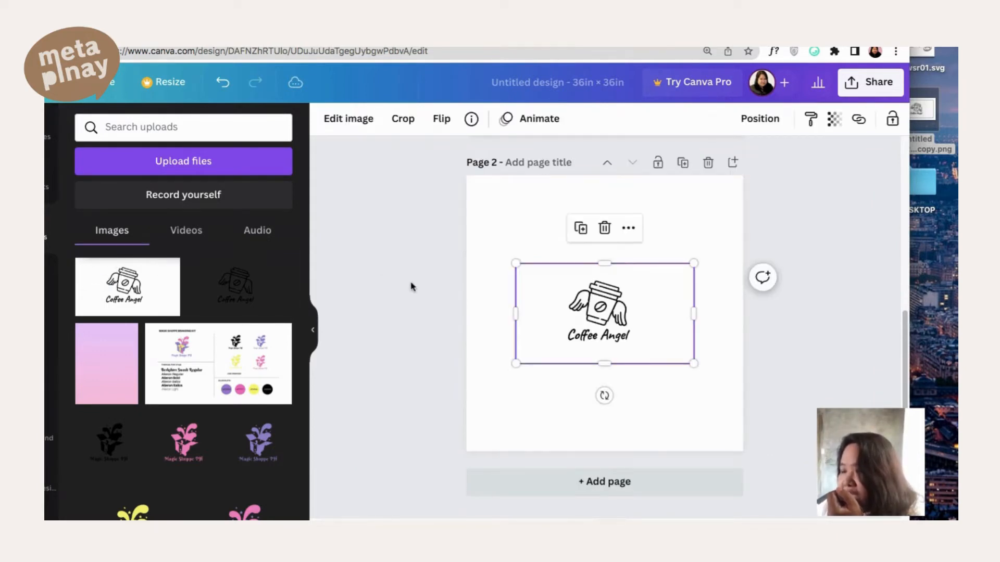
pyautogui.click(410, 292)
pyautogui.scroll(5, 463, 315)
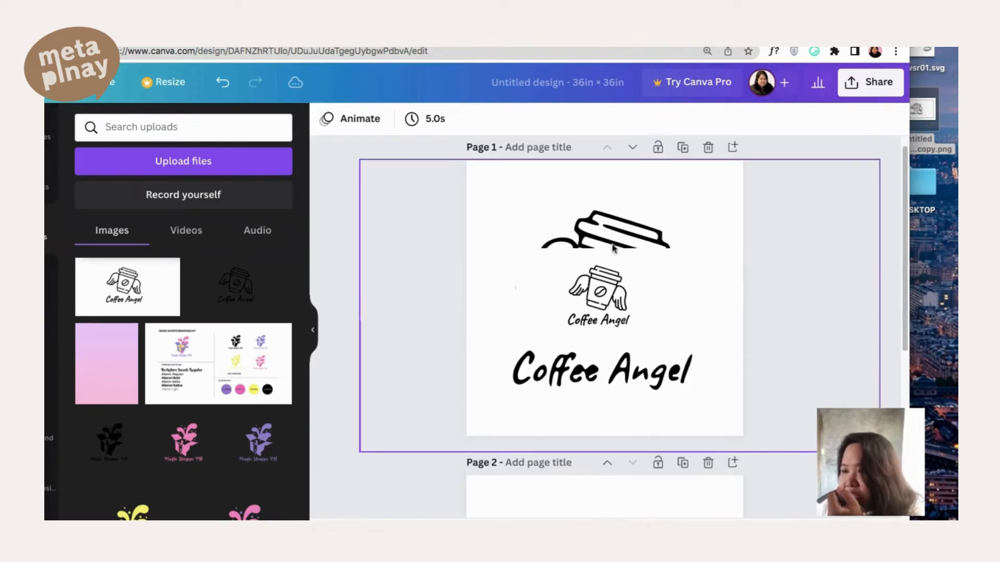
pyautogui.click(604, 313)
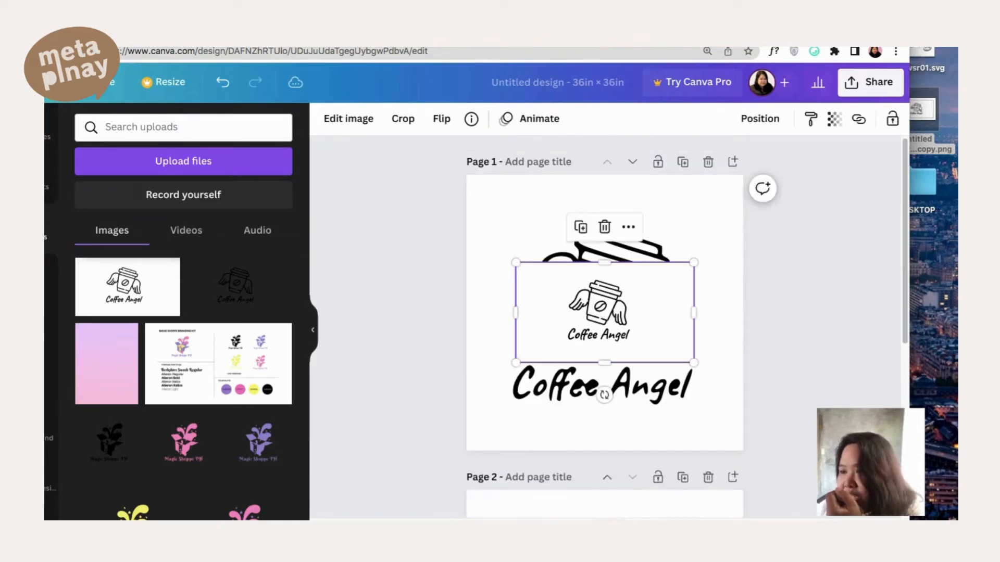
pyautogui.press('Delete')
# Enlarge the PNG logo on page 2 until it nearly fills the page, centre it, and deselect it
pyautogui.scroll(-2, 779, 386)
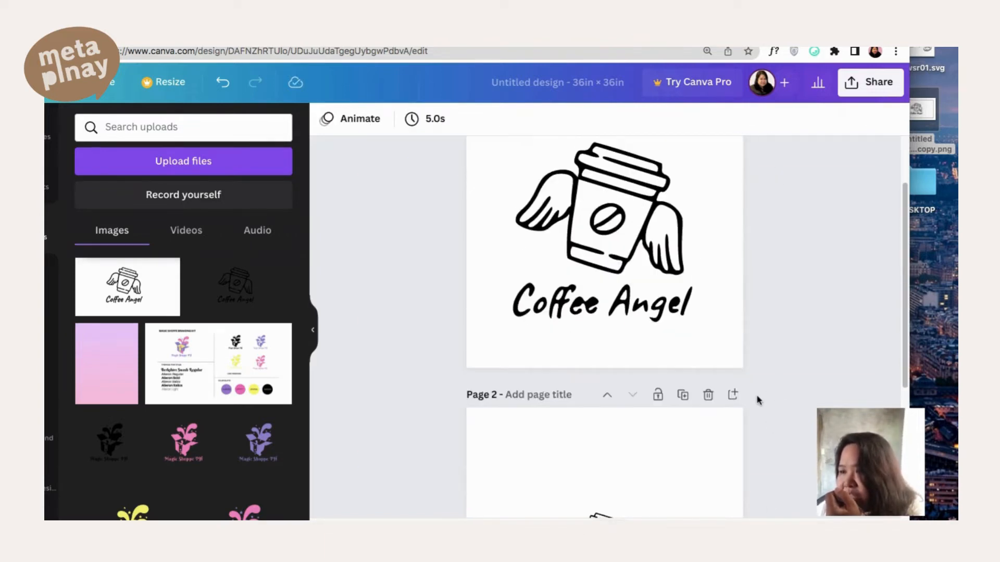
pyautogui.scroll(-4, 759, 400)
pyautogui.click(580, 370)
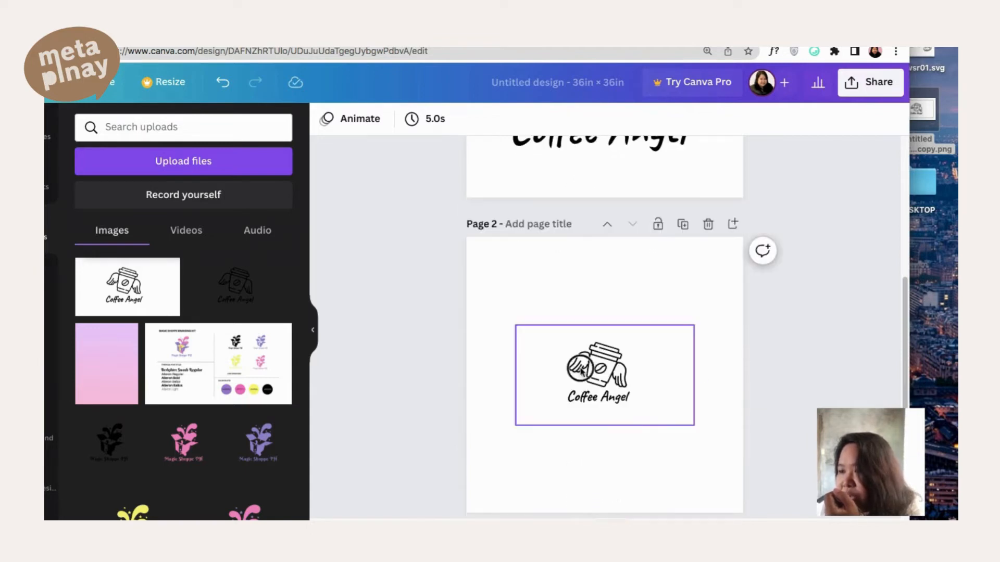
pyautogui.click(691, 426)
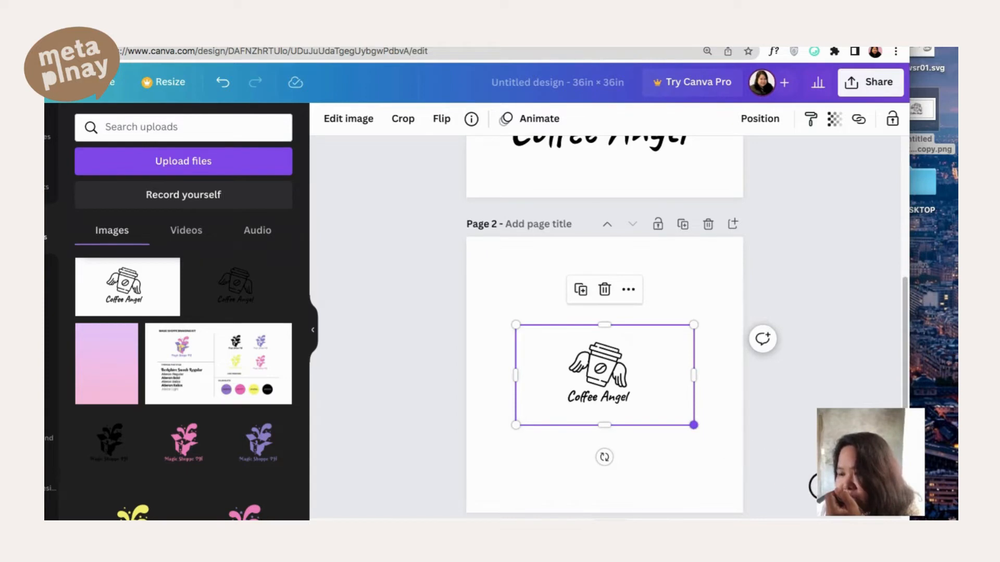
pyautogui.moveTo(693, 425); pyautogui.dragTo(896, 518)
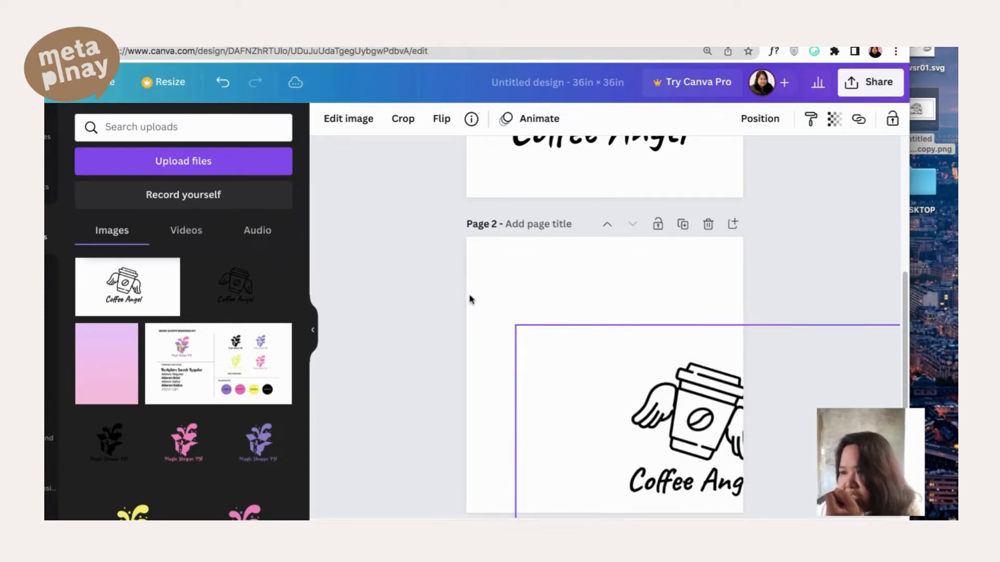
pyautogui.moveTo(517, 325); pyautogui.dragTo(284, 157)
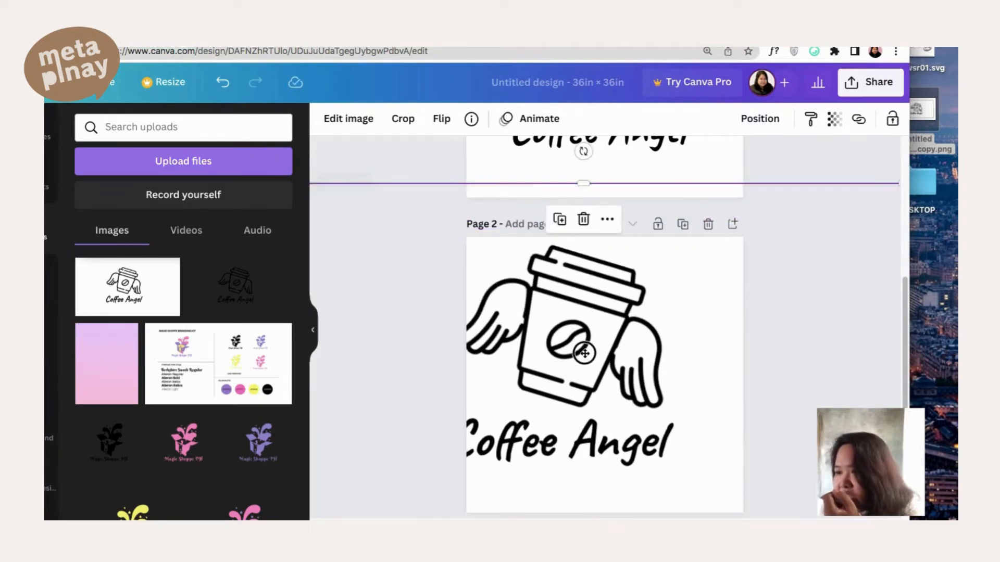
pyautogui.moveTo(588, 357); pyautogui.dragTo(580, 351)
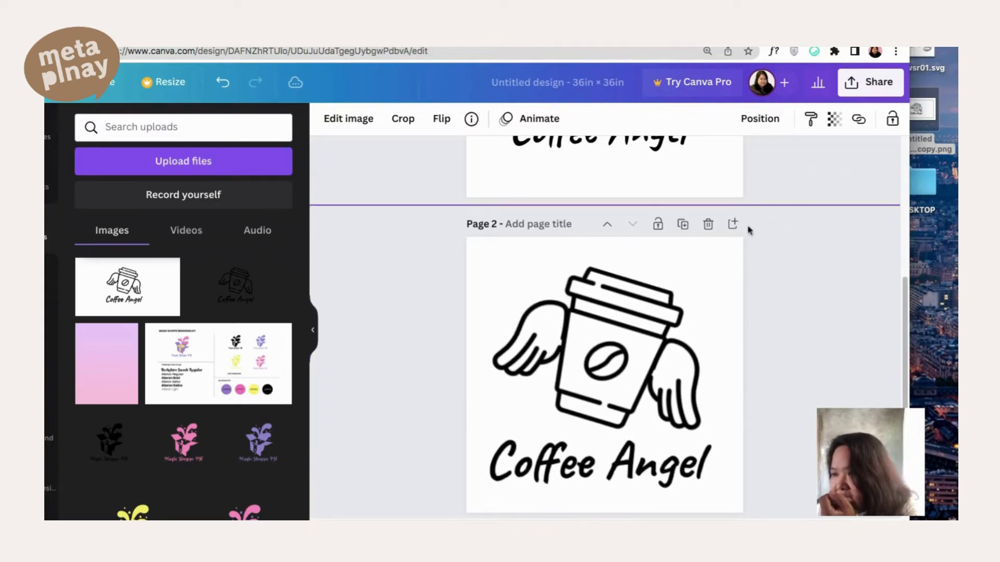
pyautogui.click(822, 218)
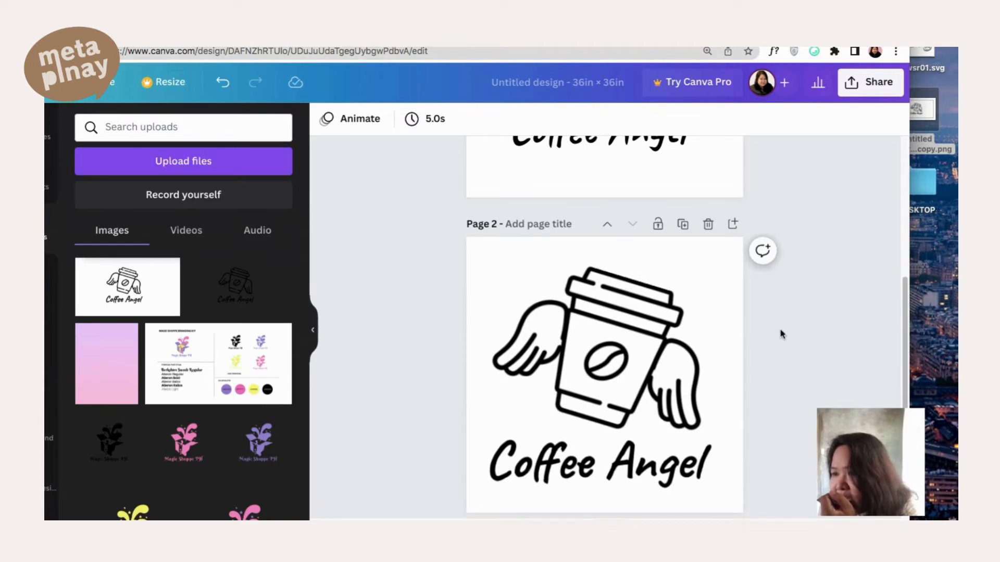
# Adjust the crop of the PNG logo on page 2, scaling it down slightly and recentring it within the page
pyautogui.scroll(3, 776, 333)
pyautogui.scroll(-3, 771, 332)
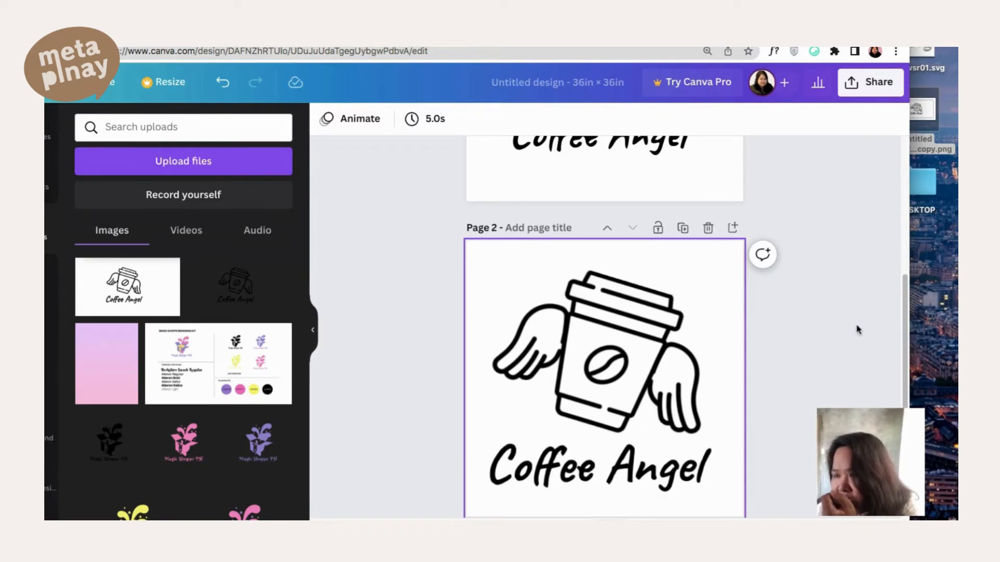
pyautogui.doubleClick(732, 339)
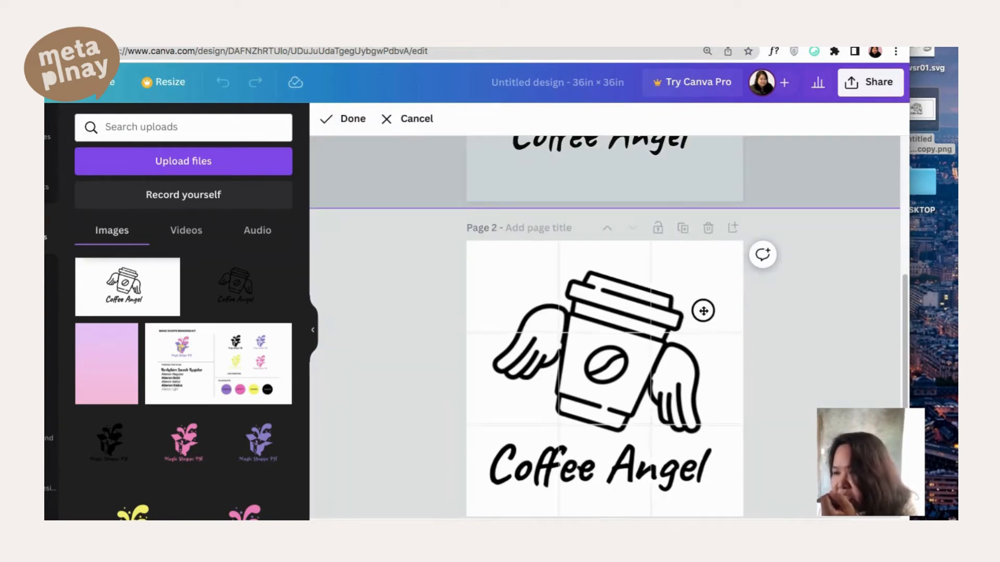
pyautogui.moveTo(703, 311); pyautogui.dragTo(686, 309)
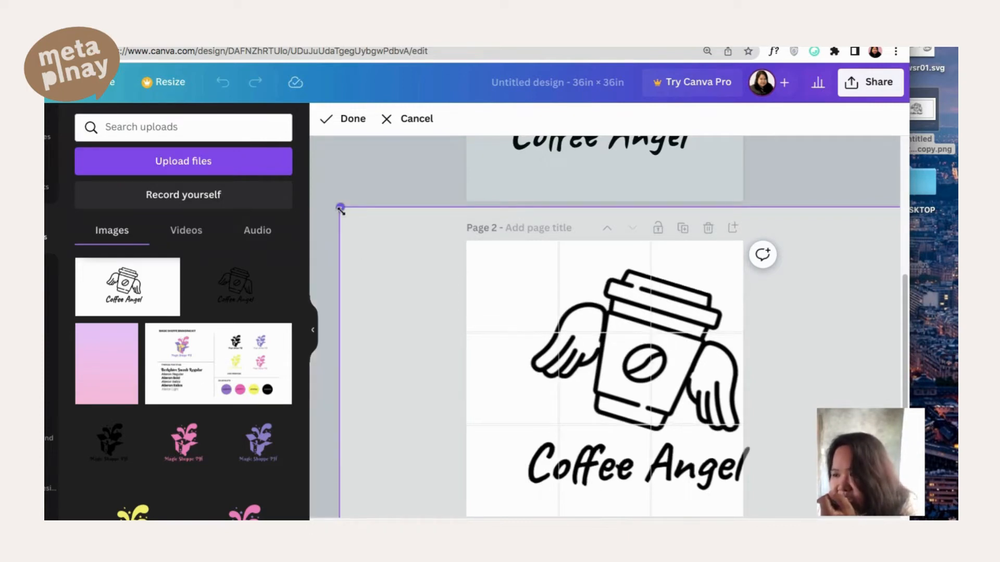
pyautogui.moveTo(429, 232); pyautogui.dragTo(468, 255)
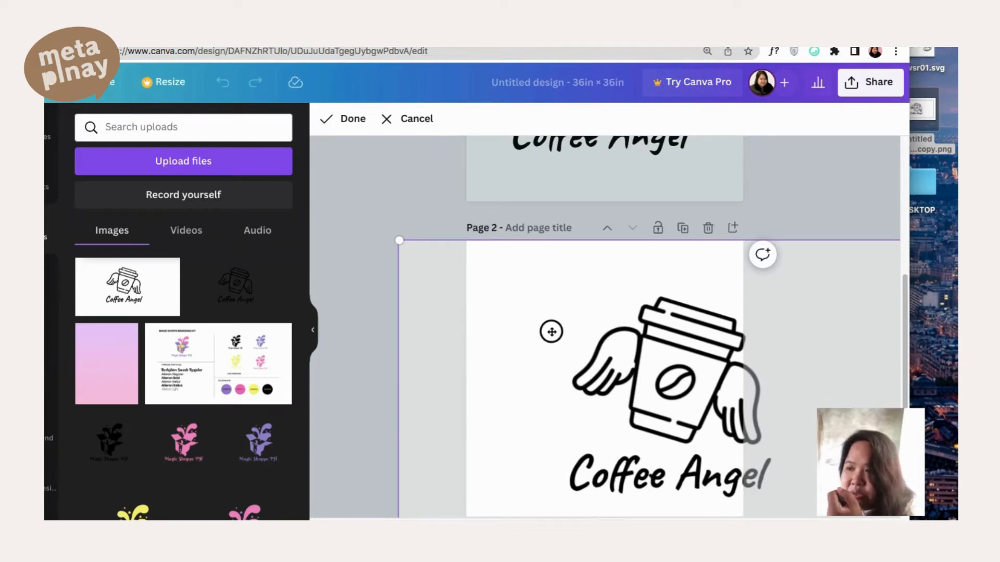
pyautogui.moveTo(551, 332); pyautogui.dragTo(563, 331)
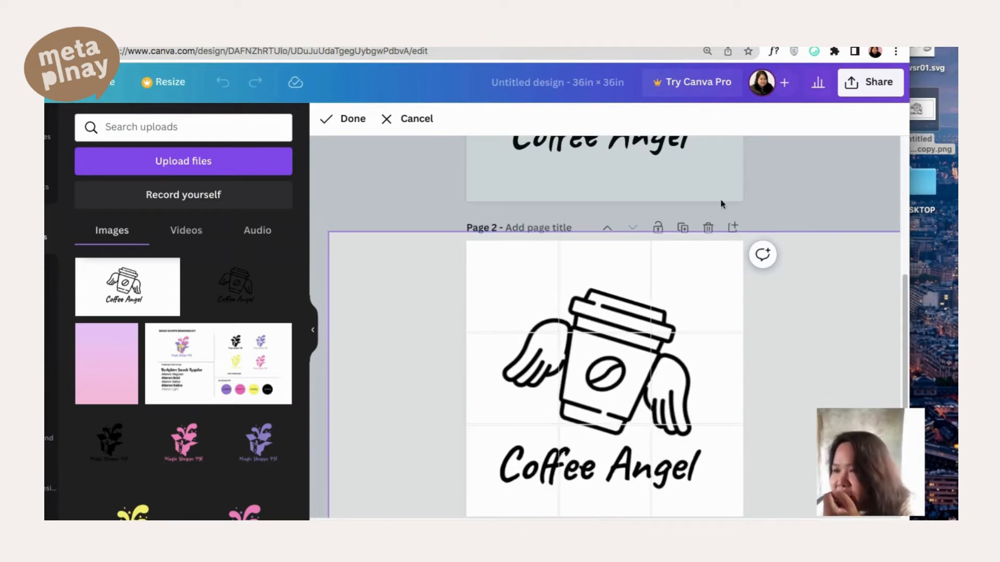
pyautogui.click(815, 171)
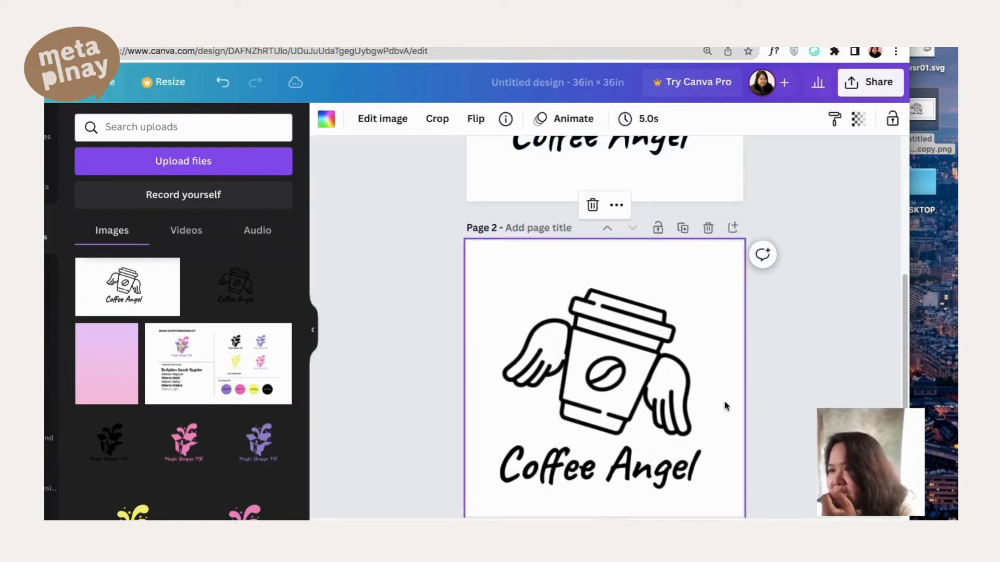
# Examine the outlines of the enlarged PNG logo on page 2 up close for pixelation
pyautogui.scroll(1, 828, 380)
pyautogui.scroll(-2, 770, 382)
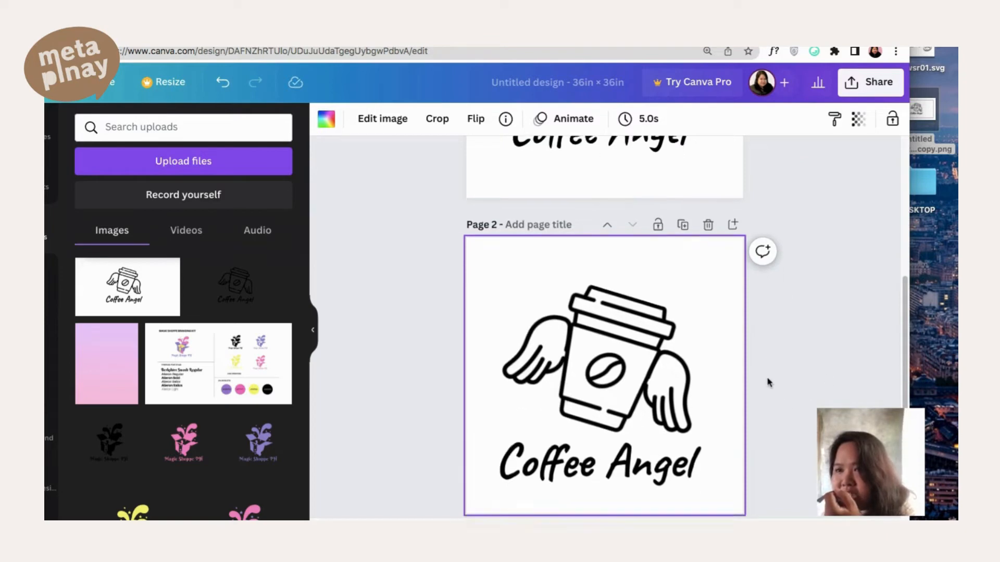
pyautogui.press('super+plus')
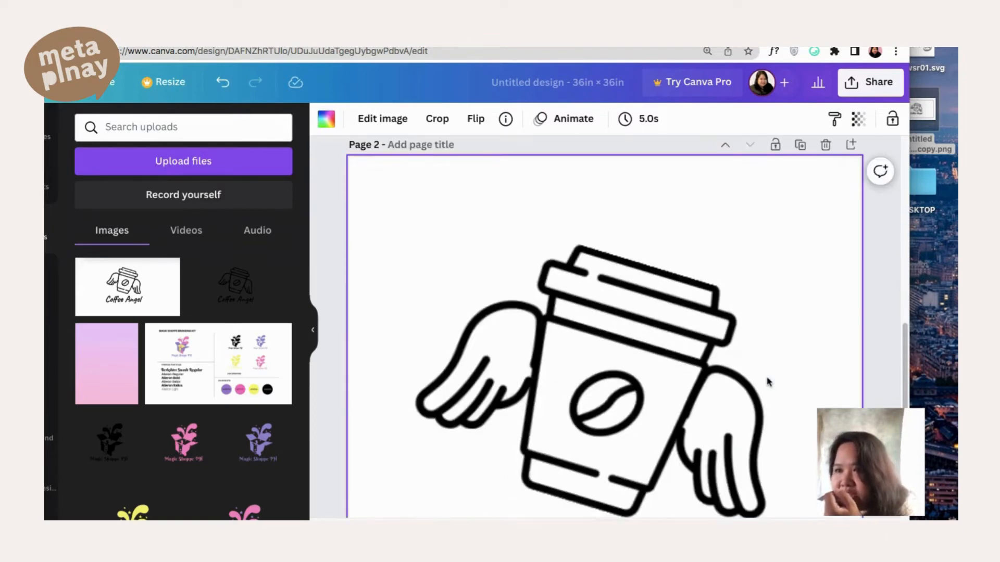
pyautogui.press('super+plus')
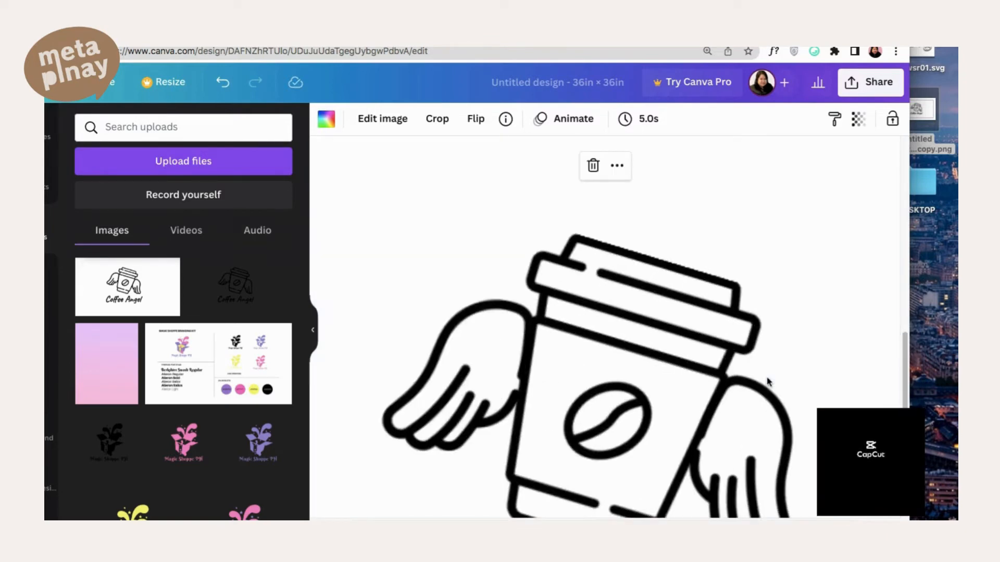
pyautogui.press('super+plus')
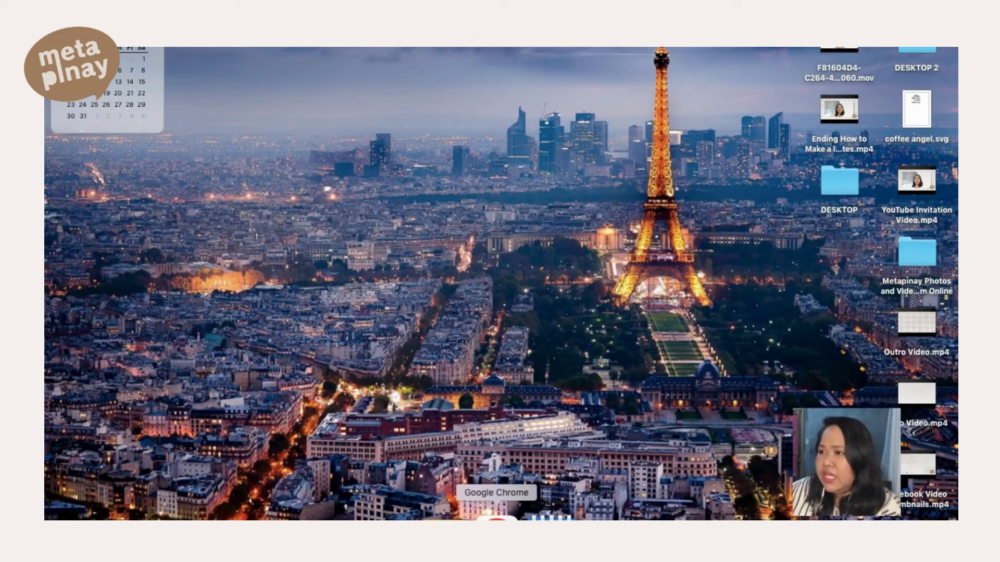
# Open canva.com in Google Chrome and create a blank Presentation (16:9) design
pyautogui.click(496, 516)
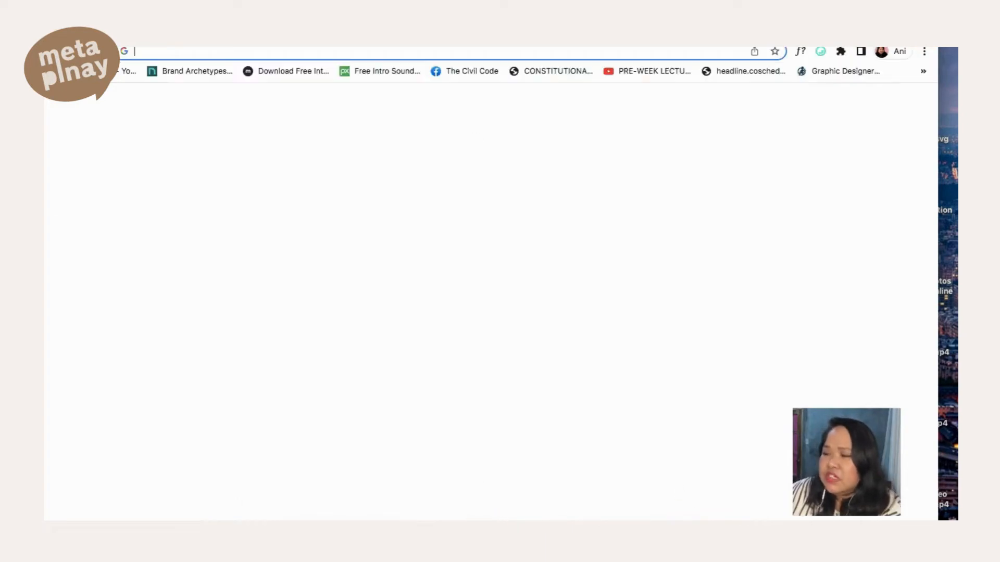
pyautogui.write('canva.com')
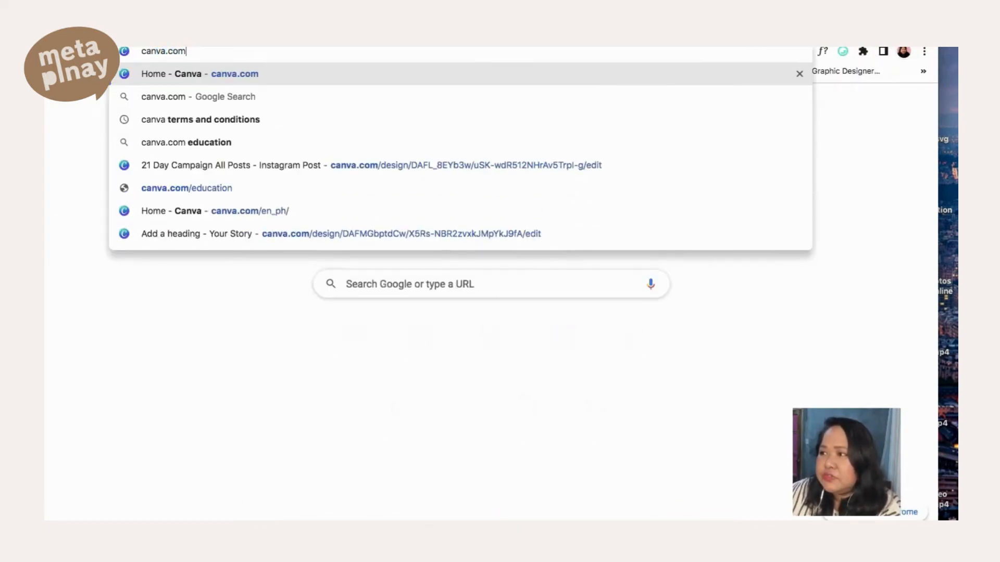
pyautogui.press('Return')
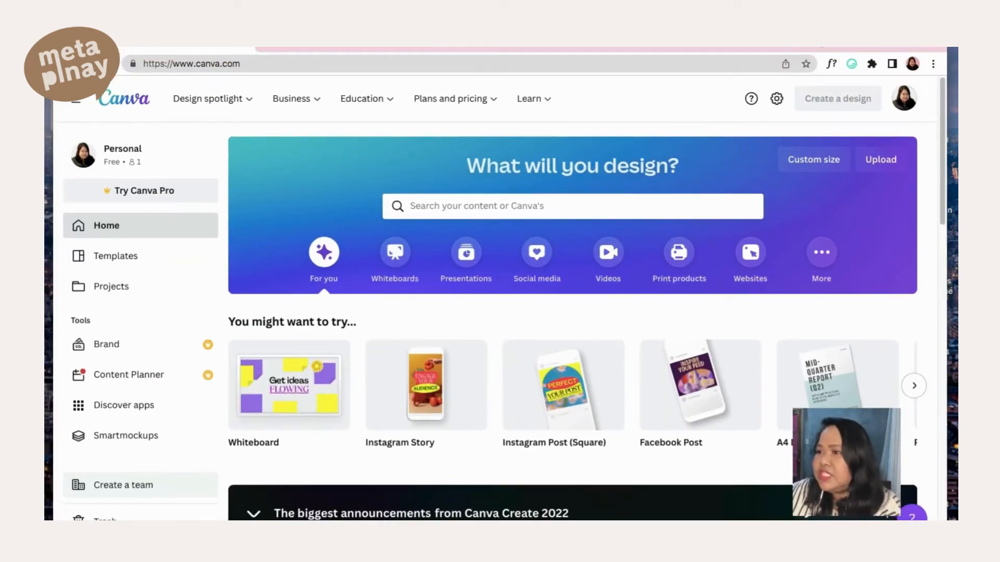
pyautogui.click(838, 99)
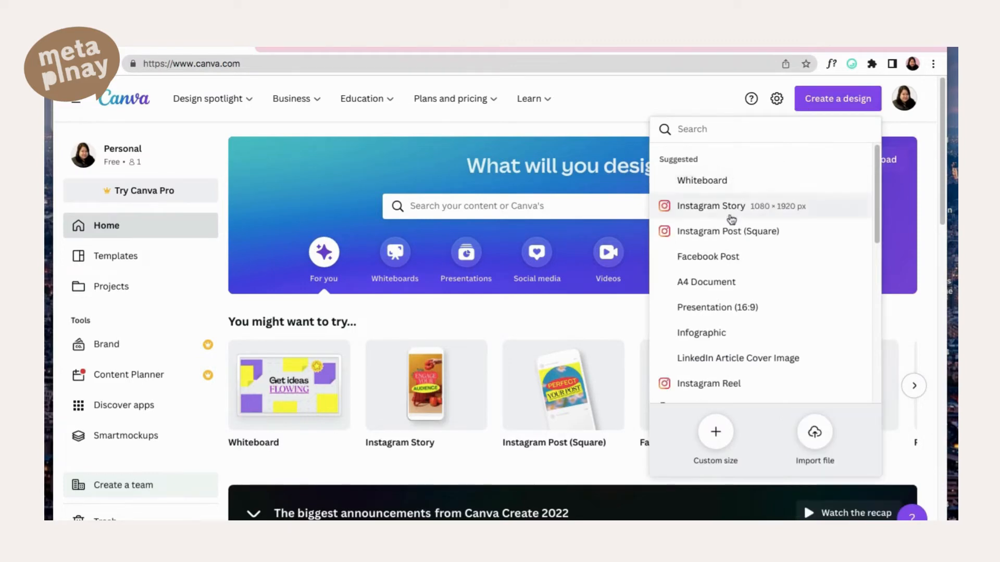
pyautogui.click(711, 307)
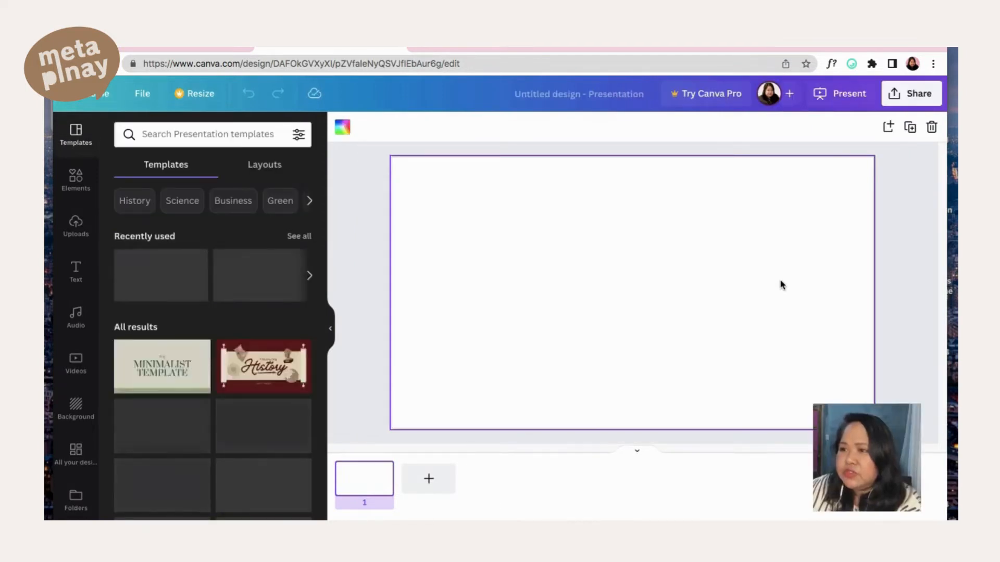
# Search the design elements for "coffee cup"
pyautogui.click(75, 180)
pyautogui.write('coffee cup')
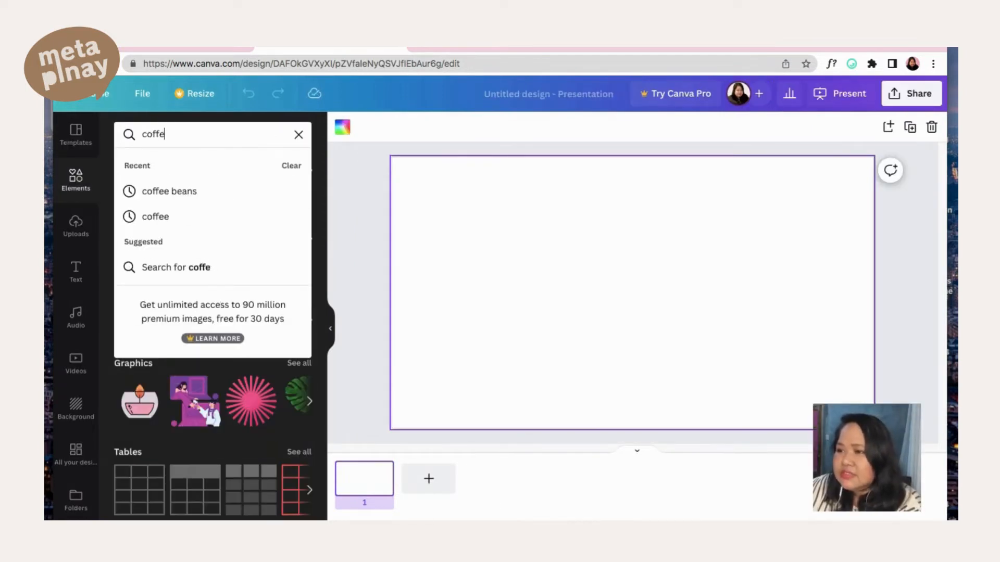
pyautogui.press('Return')
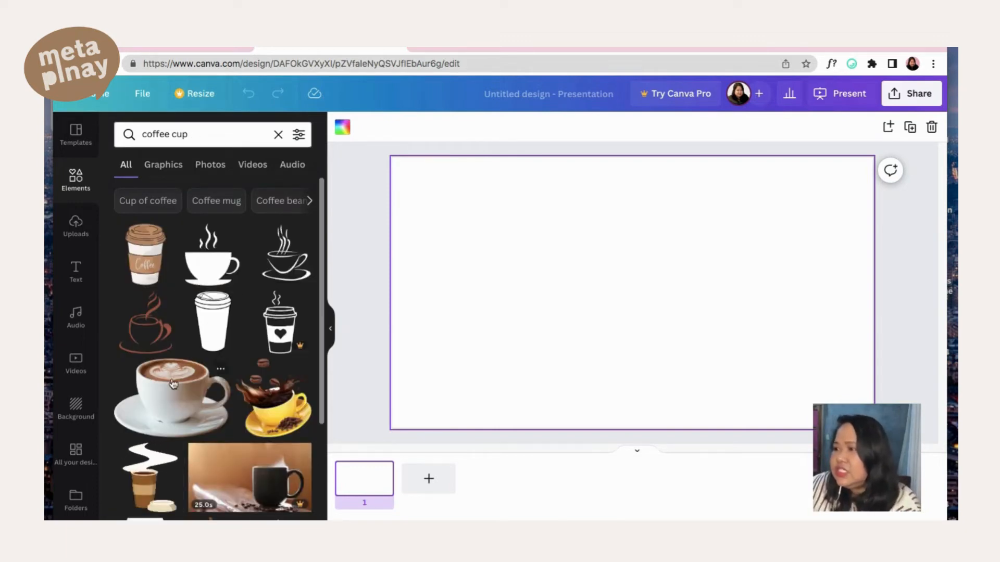
# Add the white latte cup photo to the page, scale it down and place it in the page's lower half, left of centre
pyautogui.scroll(-3, 174, 392)
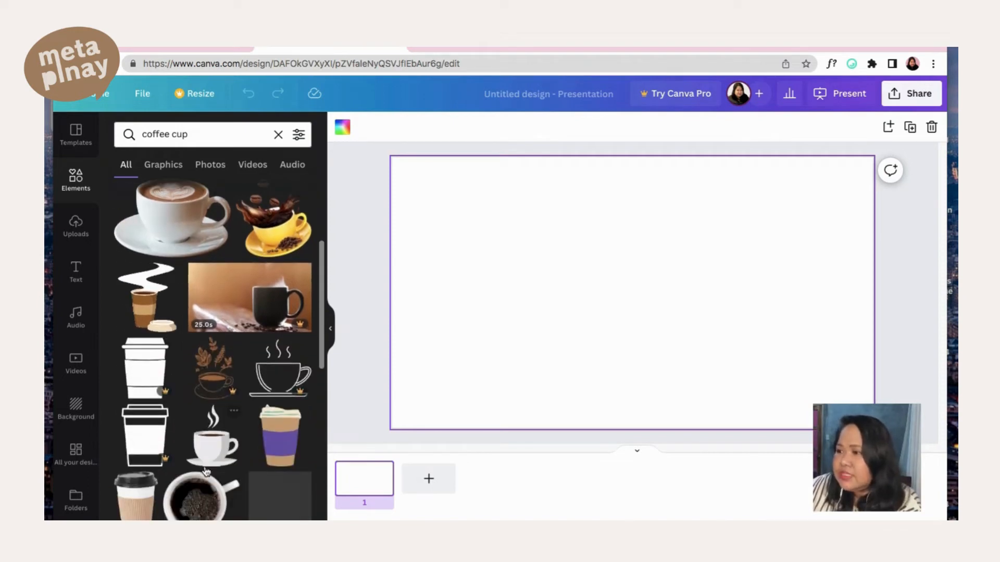
pyautogui.click(187, 226)
pyautogui.moveTo(791, 185); pyautogui.dragTo(663, 270)
pyautogui.moveTo(581, 328); pyautogui.dragTo(536, 319)
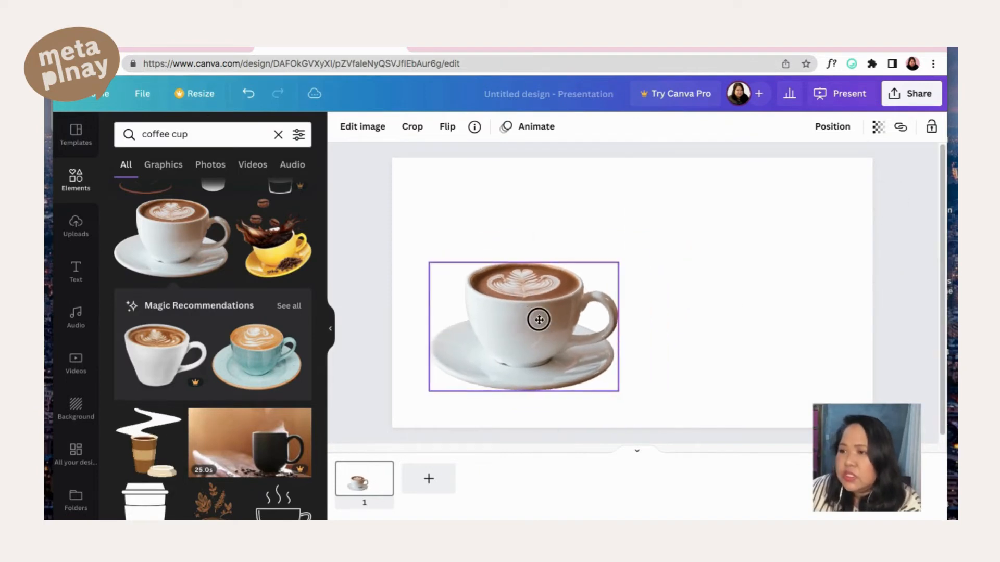
pyautogui.click(692, 255)
# Look through more coffee cup elements and search the design elements for "coffee take out"
pyautogui.scroll(-5, 200, 312)
pyautogui.scroll(-12, 200, 268)
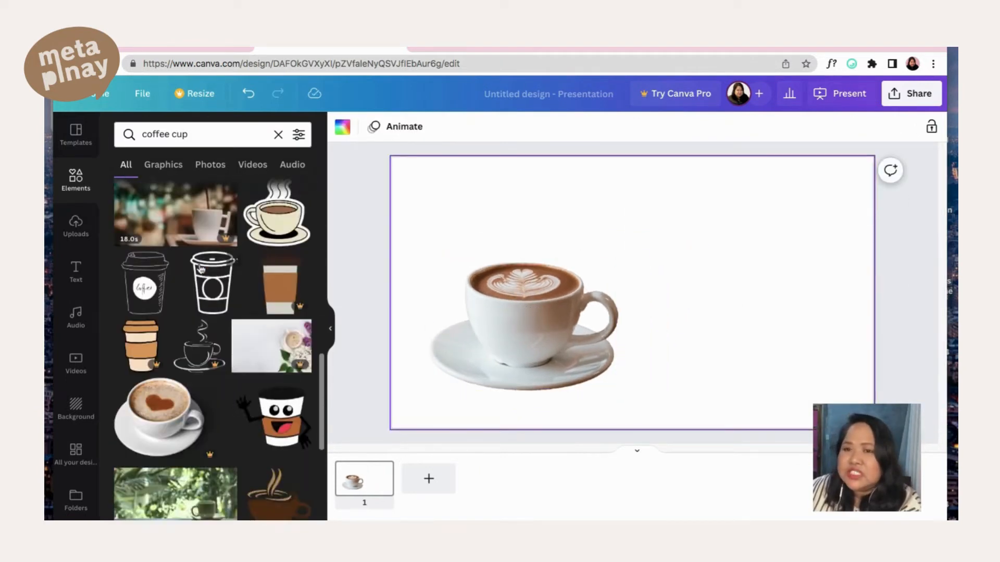
pyautogui.scroll(-6, 199, 264)
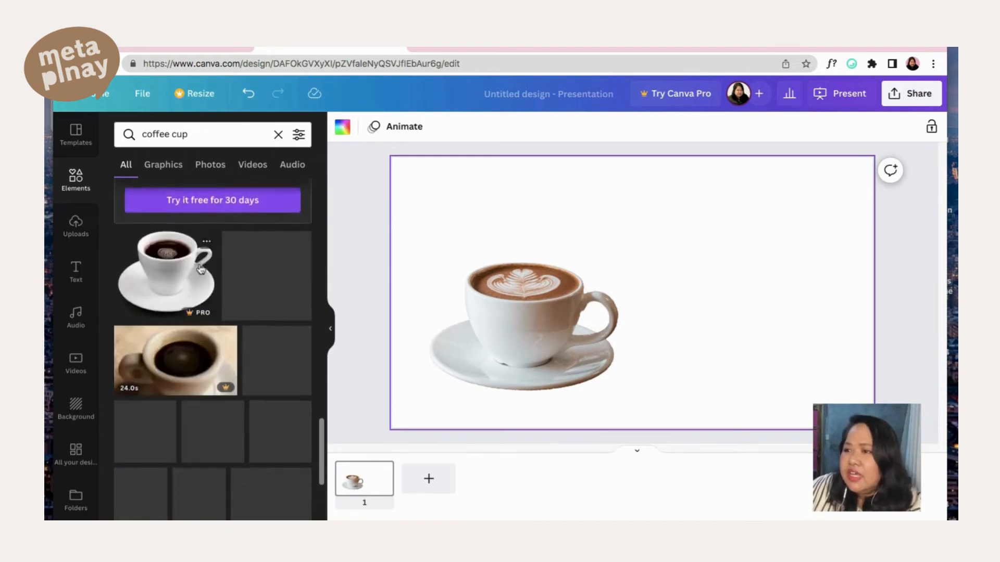
pyautogui.click(278, 134)
pyautogui.write('co')
pyautogui.press('BackSpace')
pyautogui.press('BackSpace')
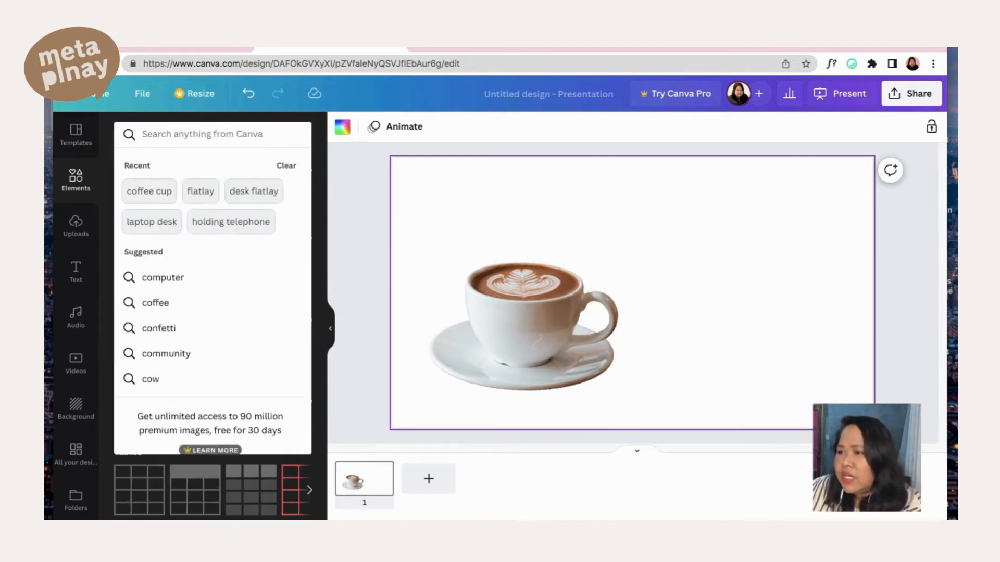
pyautogui.write('coffee take out')
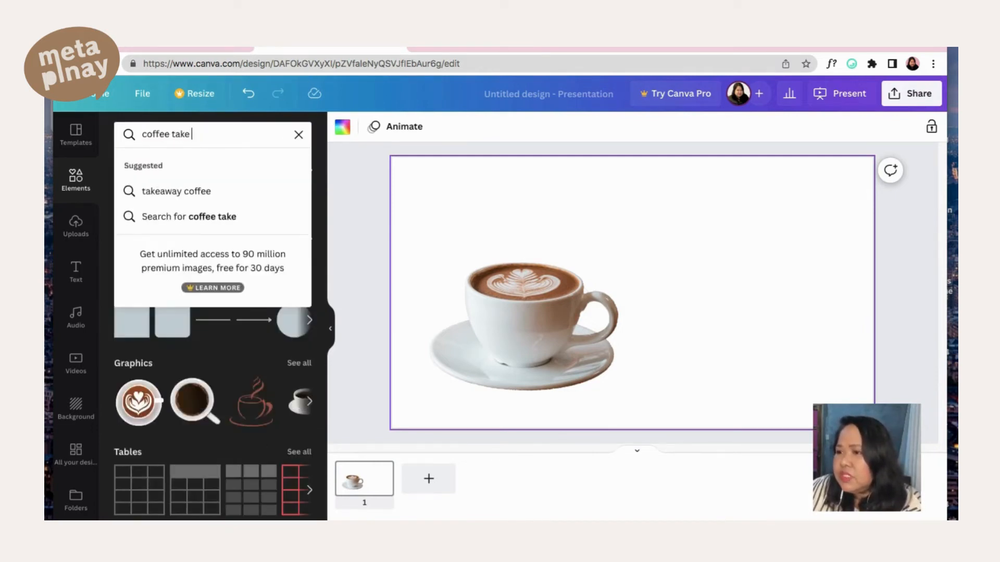
pyautogui.press('Return')
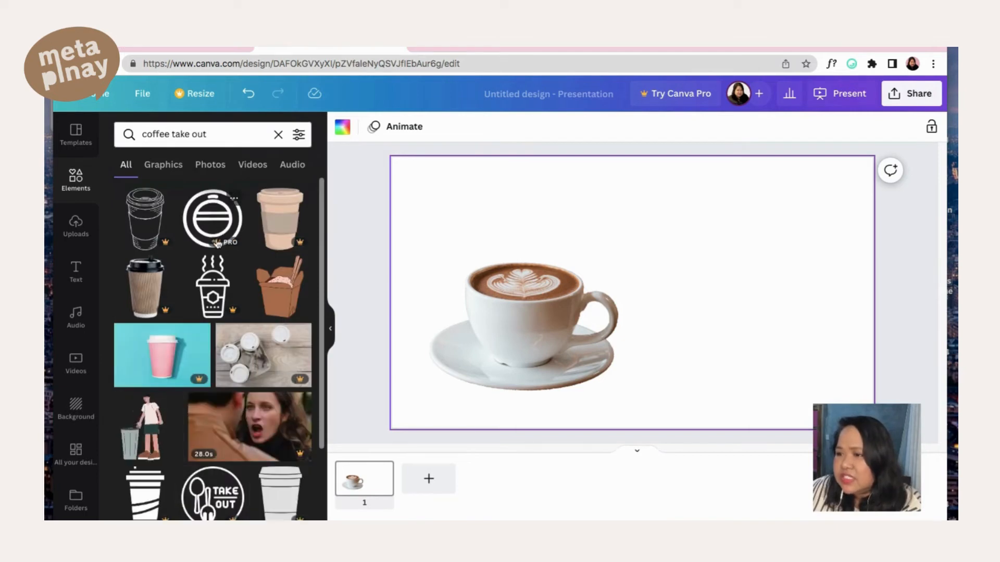
pyautogui.scroll(-8, 218, 244)
pyautogui.scroll(-15, 217, 243)
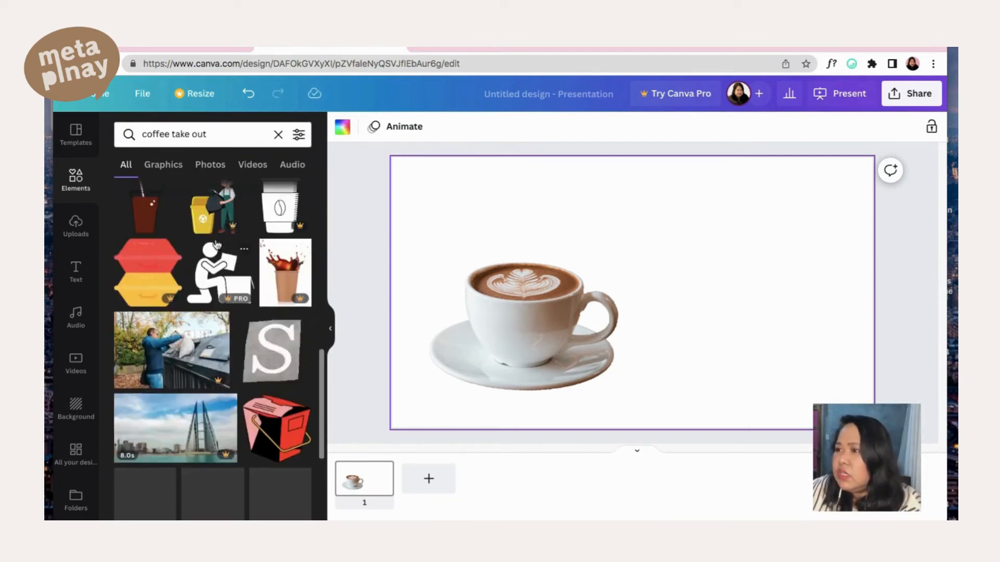
pyautogui.scroll(-3, 215, 249)
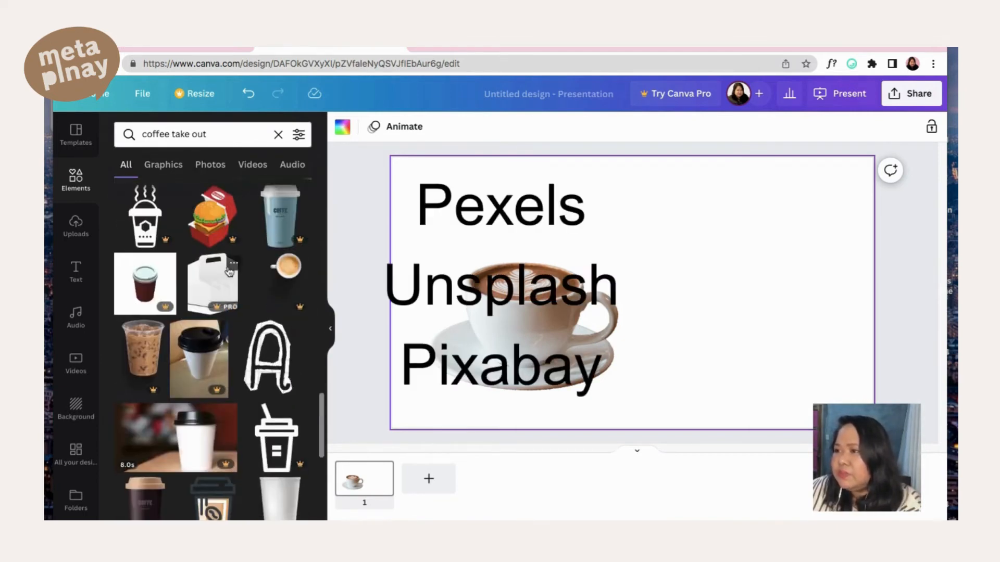
# Open pexels.com in another browser tab
pyautogui.click(424, 48)
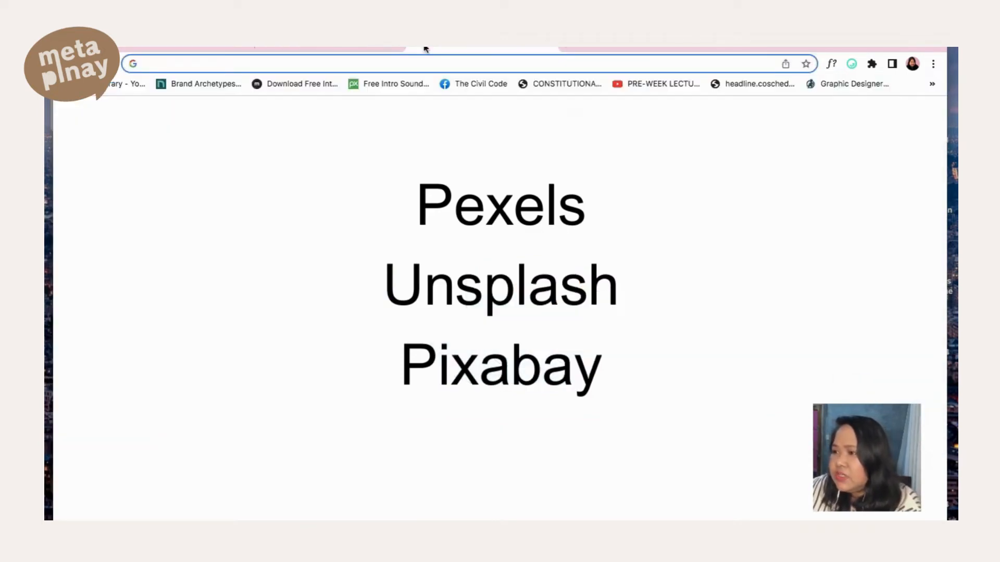
pyautogui.write('pexels')
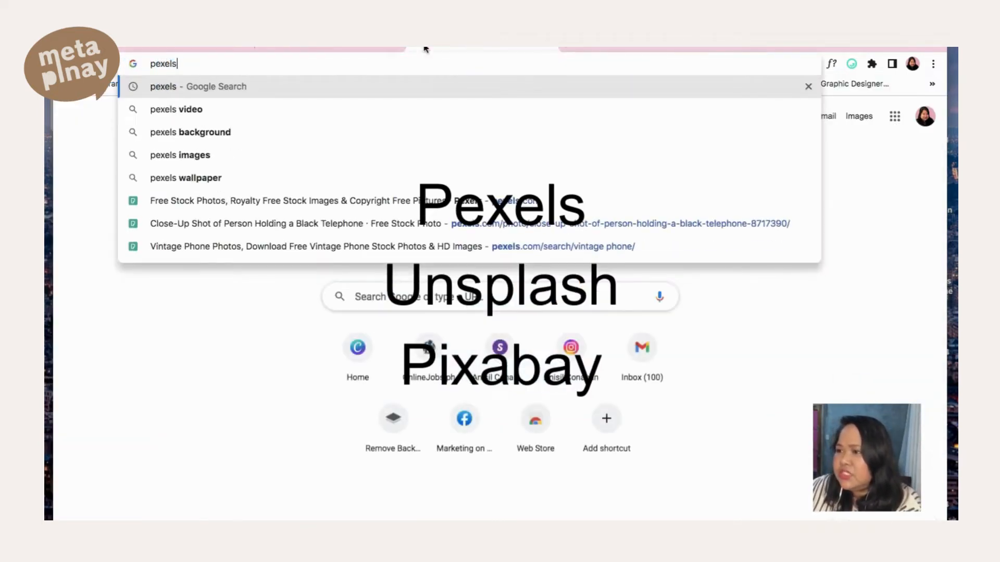
pyautogui.write('.com')
pyautogui.press('Return')
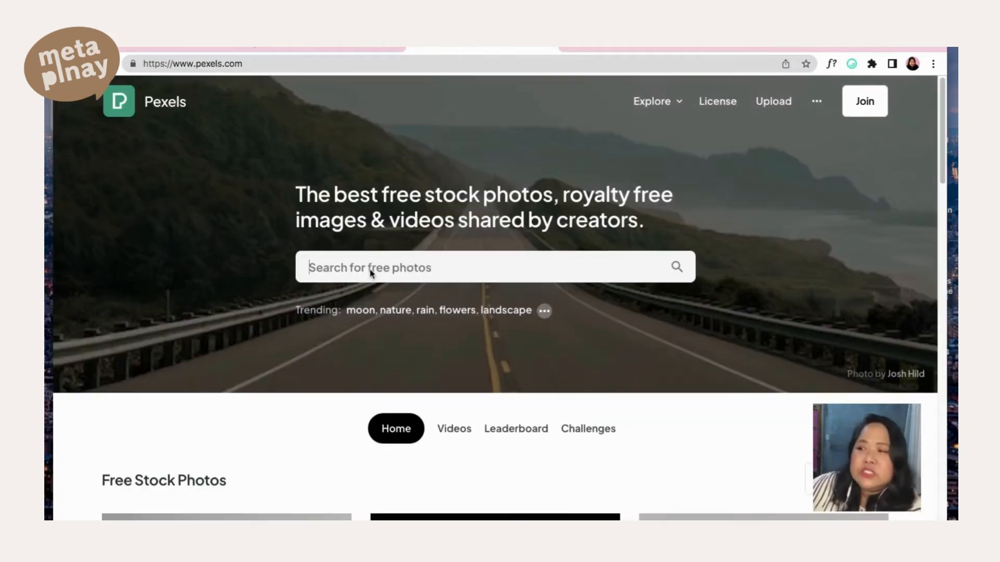
# Search the free stock photos for "takeout coffee" and look through the results
pyautogui.click(370, 267)
pyautogui.write('takeout coffee')
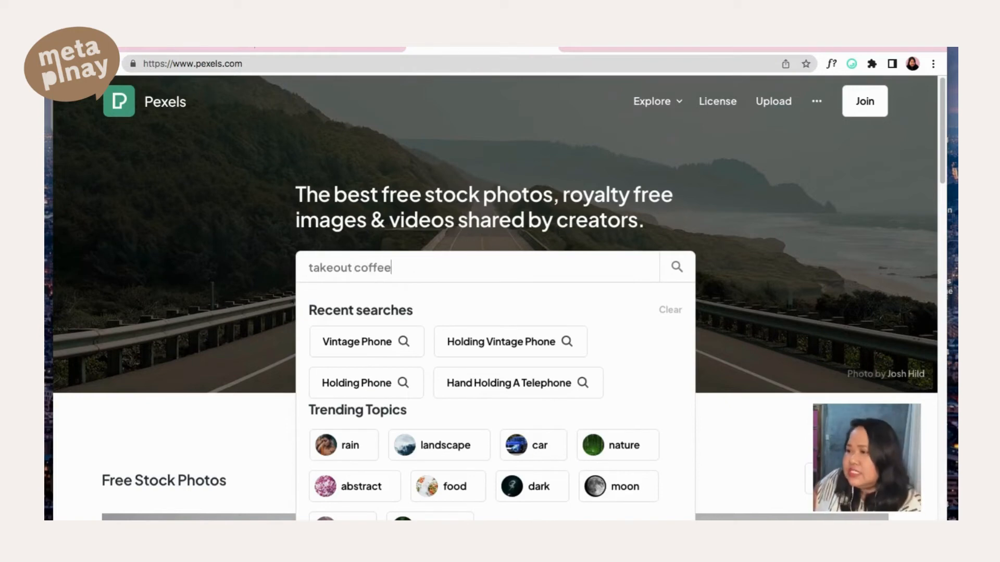
pyautogui.press('Return')
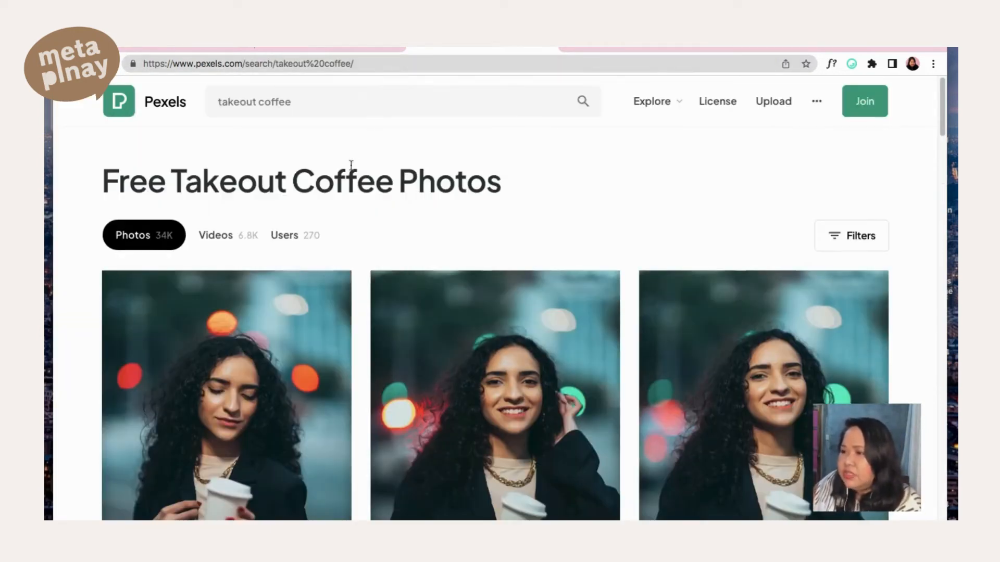
pyautogui.scroll(-8, 351, 164)
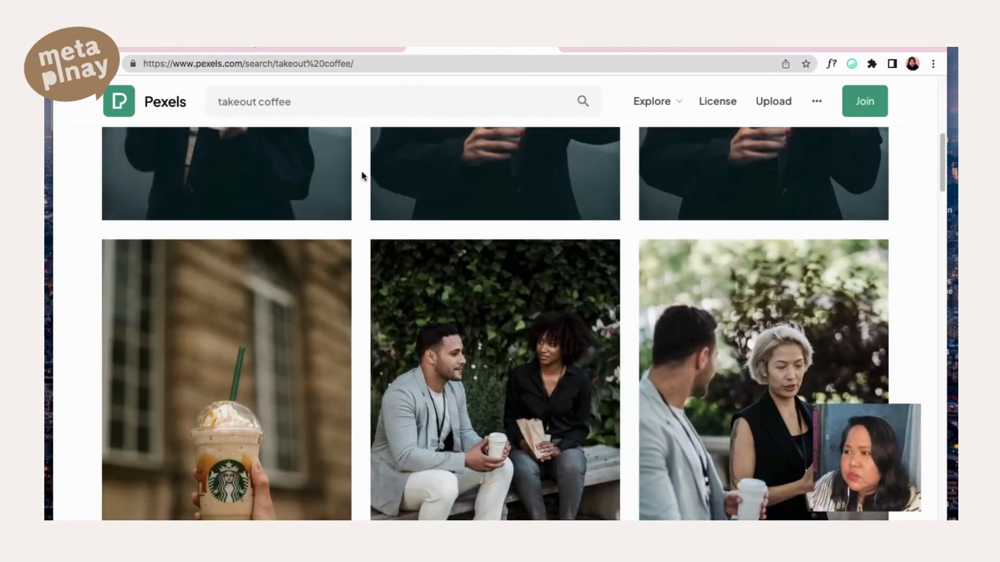
pyautogui.scroll(-10, 362, 174)
pyautogui.scroll(-10, 364, 176)
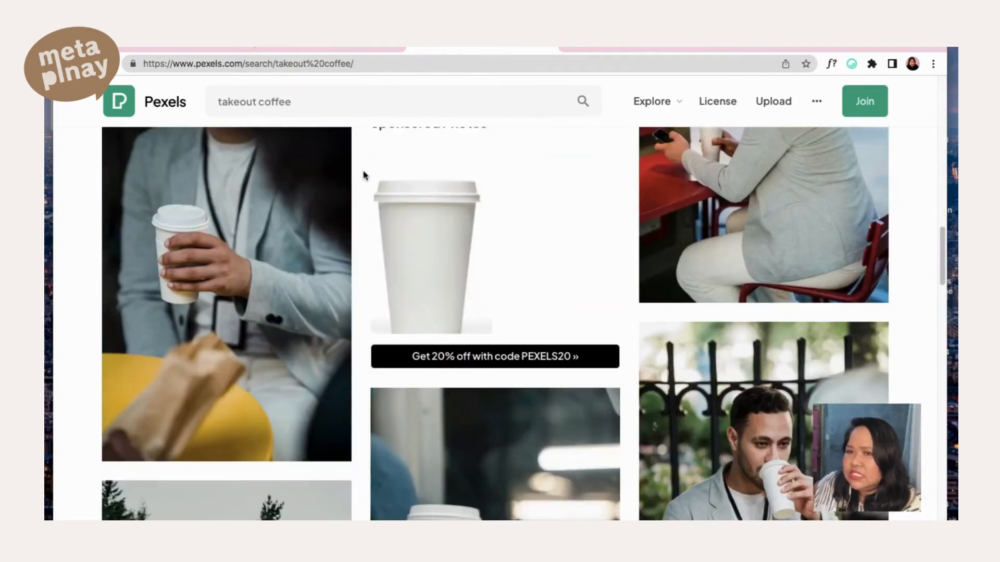
pyautogui.scroll(-5, 364, 175)
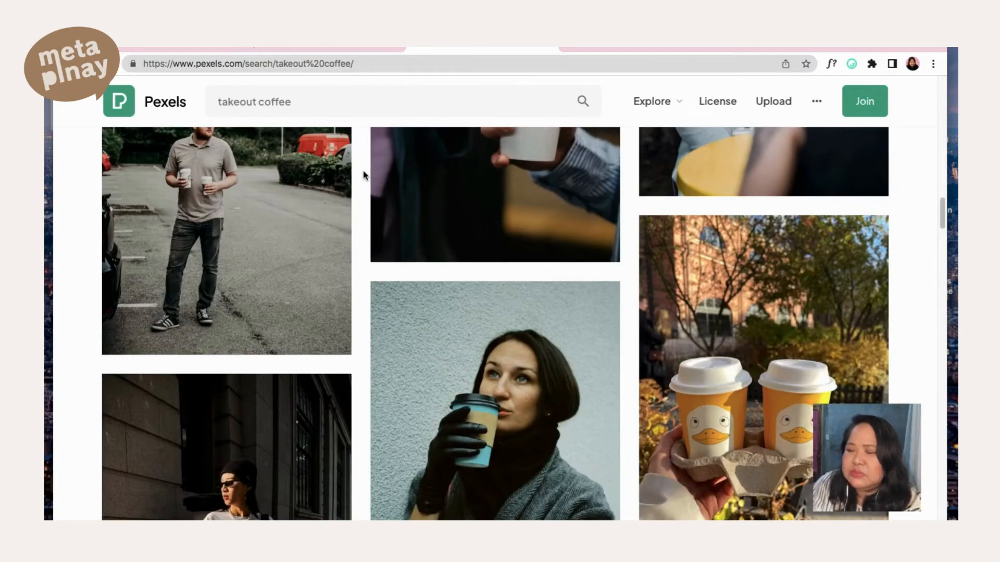
pyautogui.scroll(5, 364, 175)
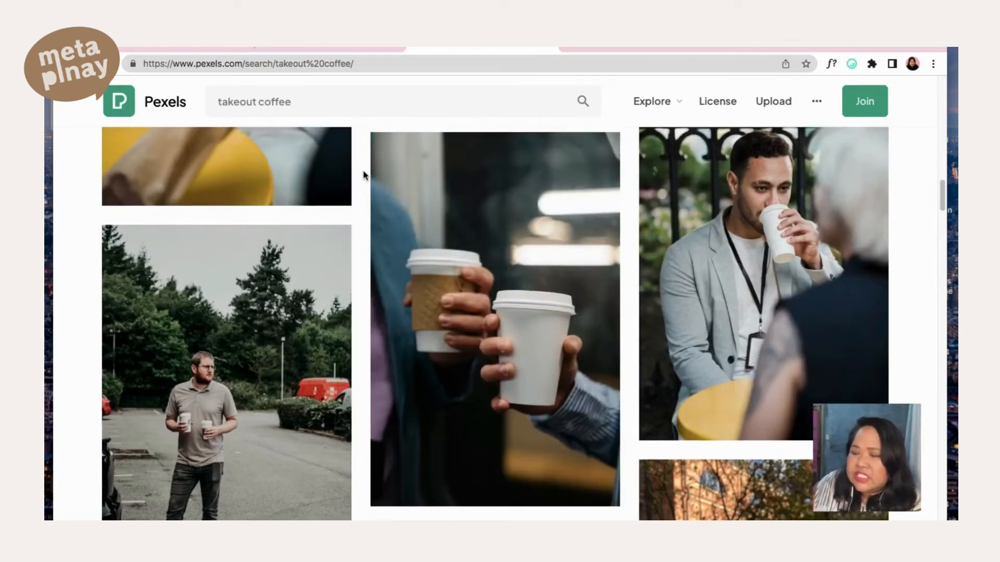
pyautogui.scroll(-15, 364, 175)
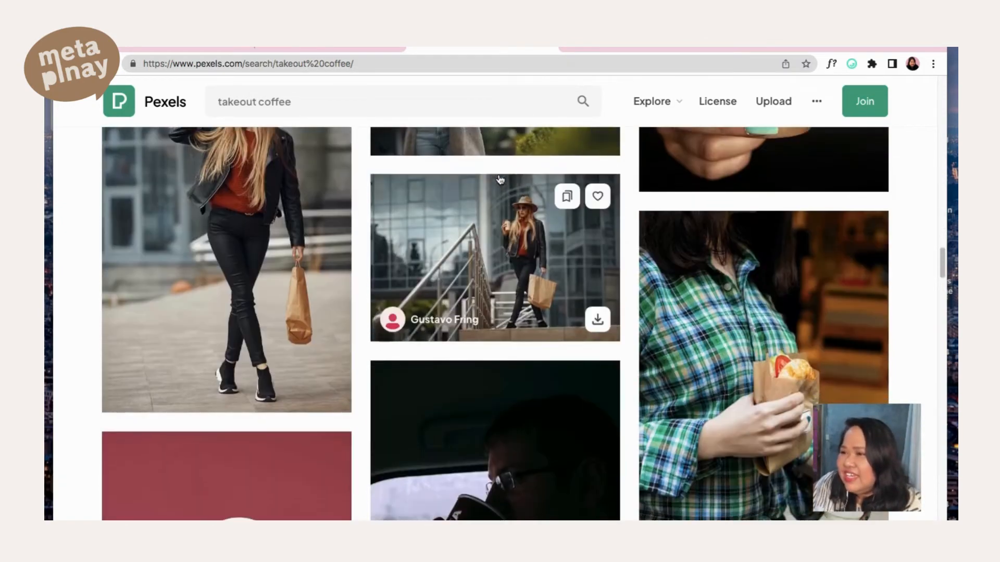
pyautogui.scroll(-20, 500, 180)
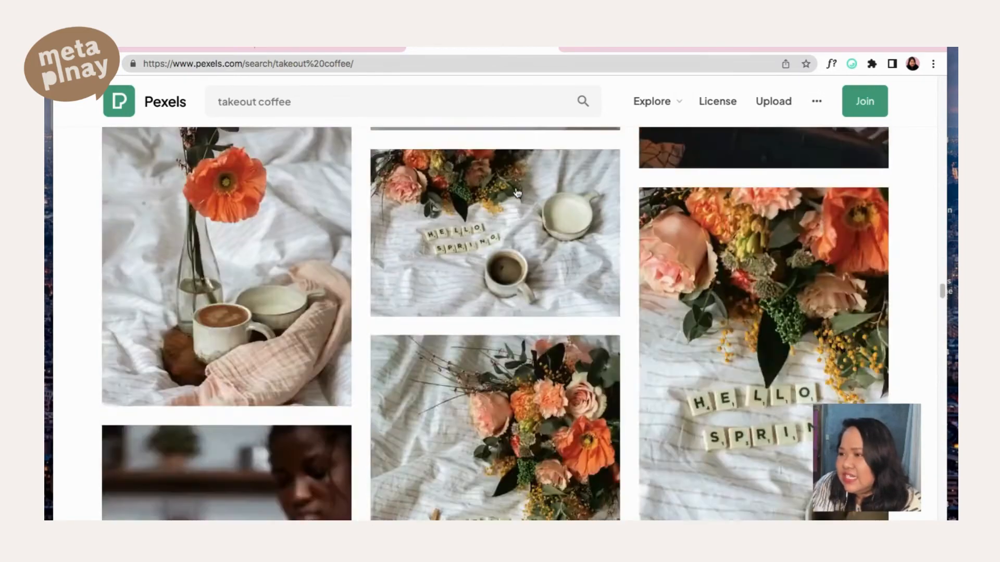
# Shorten the photo search term to "coffee" and run the search again
pyautogui.click(257, 103)
pyautogui.press('BackSpace')
pyautogui.press('BackSpace')
pyautogui.press('BackSpace')
pyautogui.press('BackSpace')
pyautogui.press('BackSpace')
pyautogui.press('BackSpace')
pyautogui.press('BackSpace')
pyautogui.press('BackSpace')
pyautogui.press('Return')
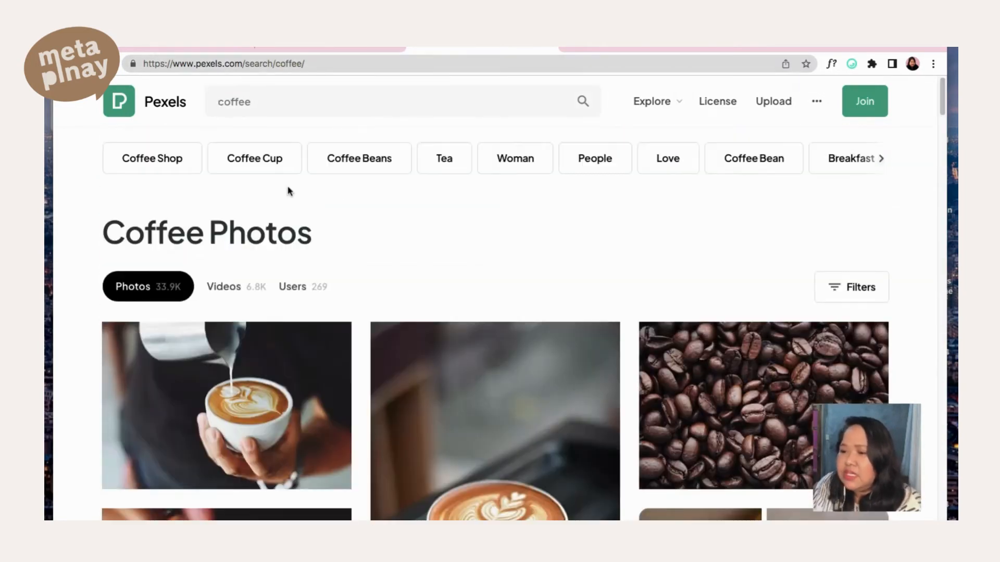
# Download two photos from the coffee search results, closing the overlay after each download
pyautogui.scroll(-5, 493, 306)
pyautogui.click(688, 271)
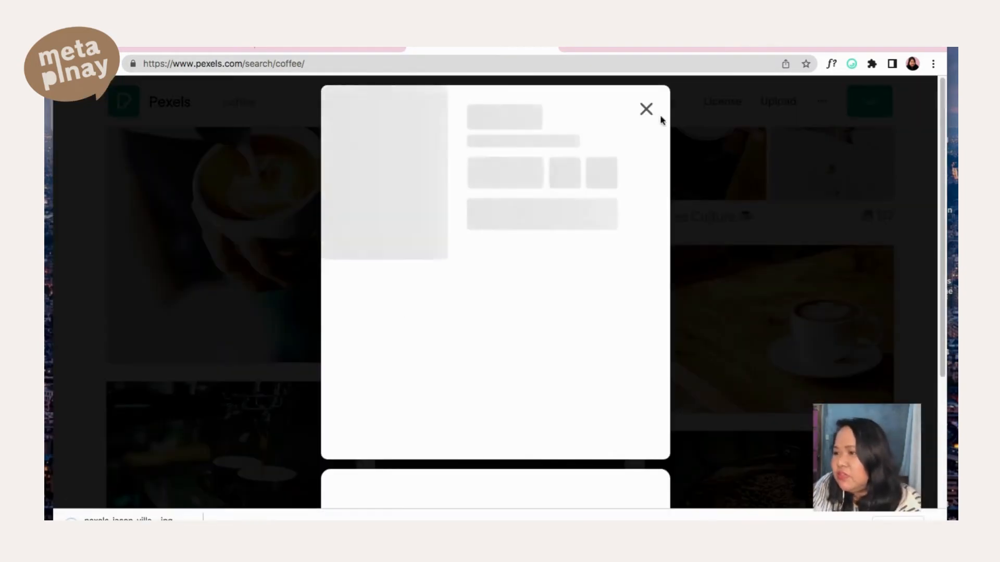
pyautogui.click(646, 109)
pyautogui.scroll(4, 479, 297)
pyautogui.scroll(-4, 631, 373)
pyautogui.click(739, 279)
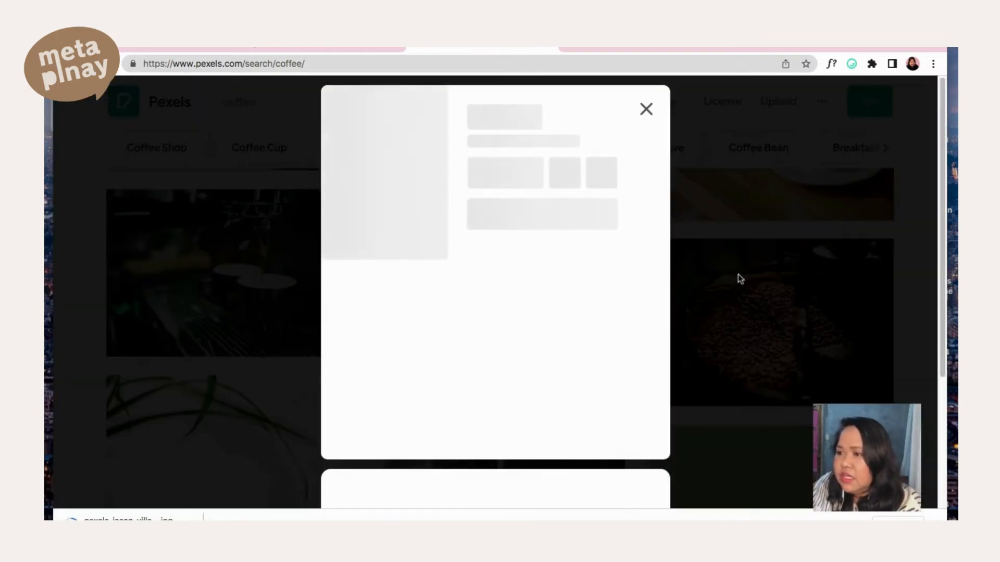
pyautogui.click(645, 110)
# Examine more of the coffee photos for a suitable cup picture
pyautogui.scroll(-5, 619, 238)
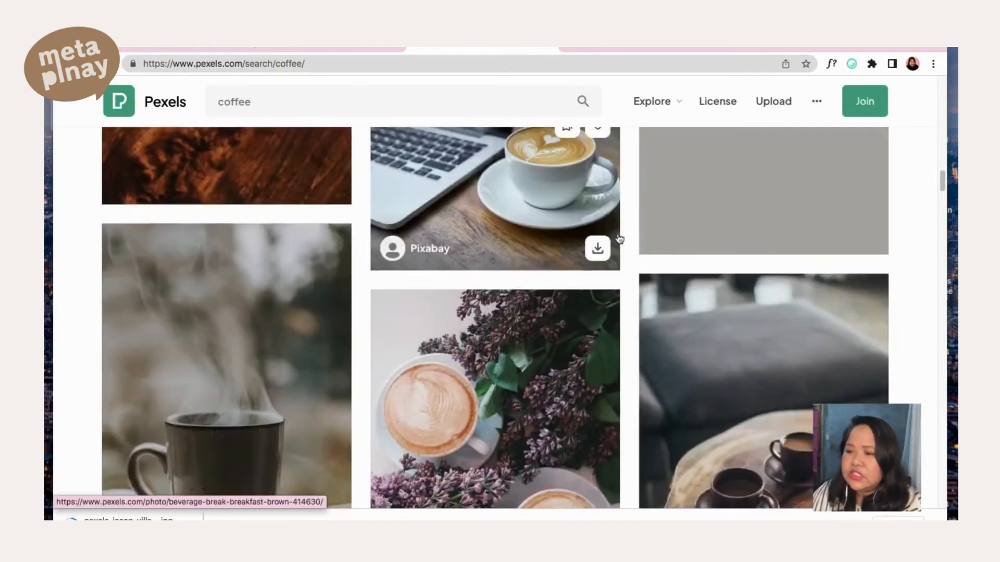
pyautogui.scroll(-4, 620, 238)
pyautogui.scroll(1, 521, 313)
pyautogui.scroll(-2, 364, 395)
pyautogui.scroll(3, 347, 458)
pyautogui.scroll(-12, 512, 418)
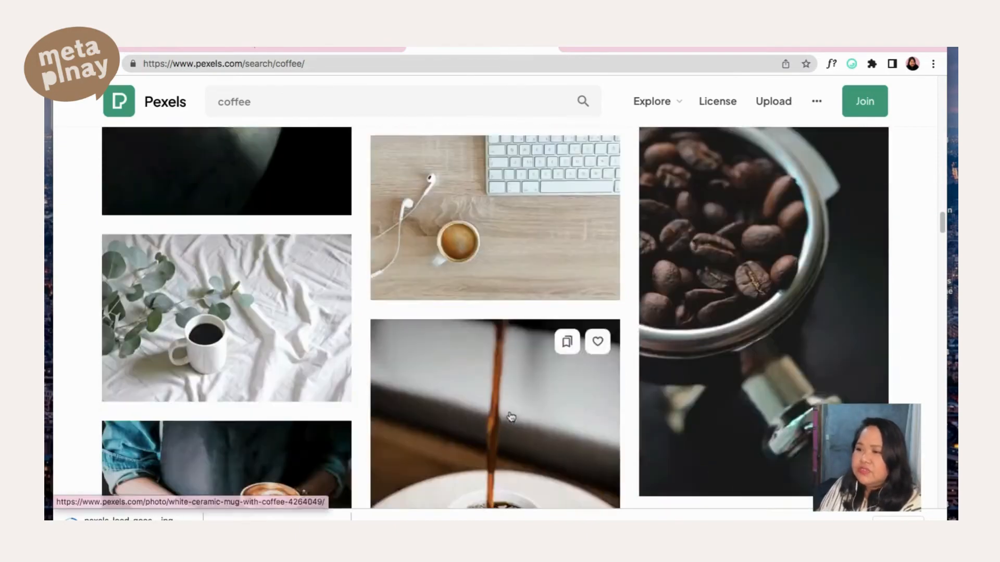
pyautogui.scroll(-15, 510, 417)
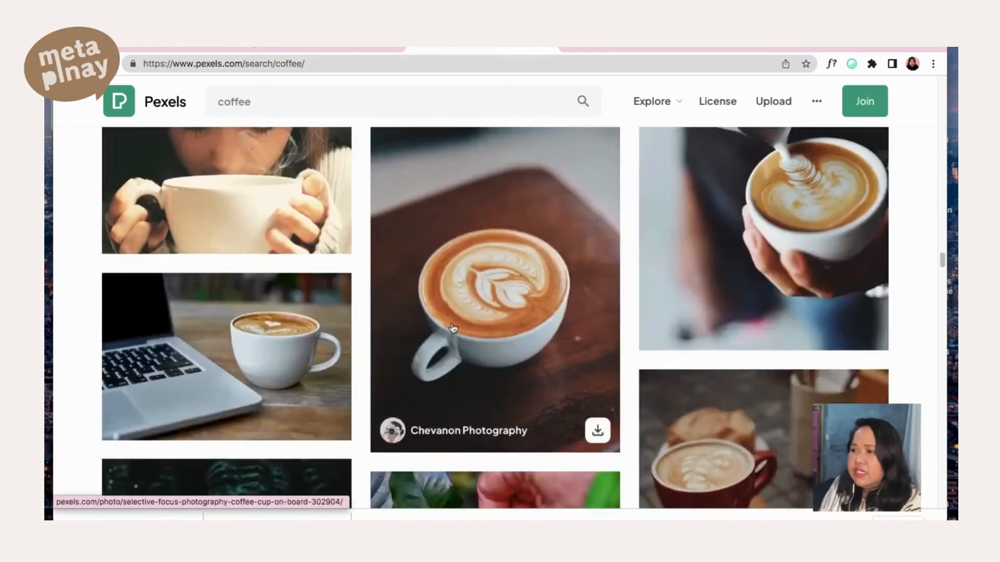
pyautogui.scroll(-15, 453, 329)
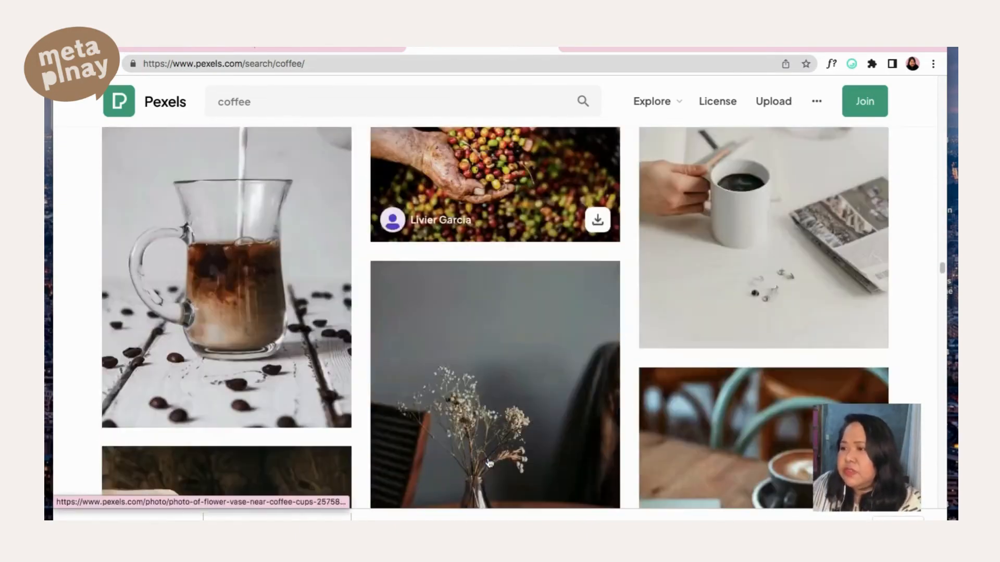
# Extend the photo search term to "coffee paper cup" and run the search
pyautogui.click(262, 98)
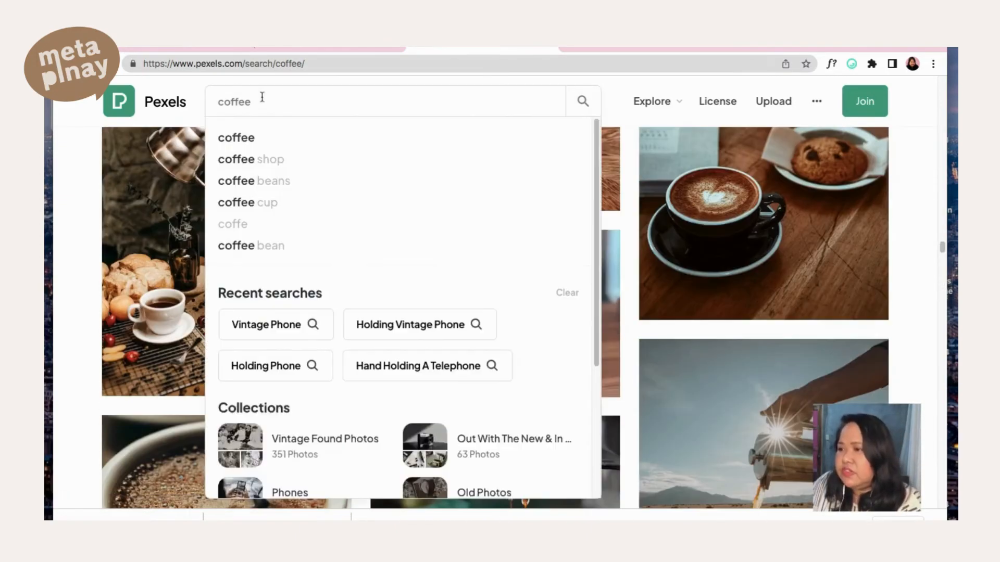
pyautogui.write('paper cup')
pyautogui.press('Return')
pyautogui.scroll(-6, 408, 183)
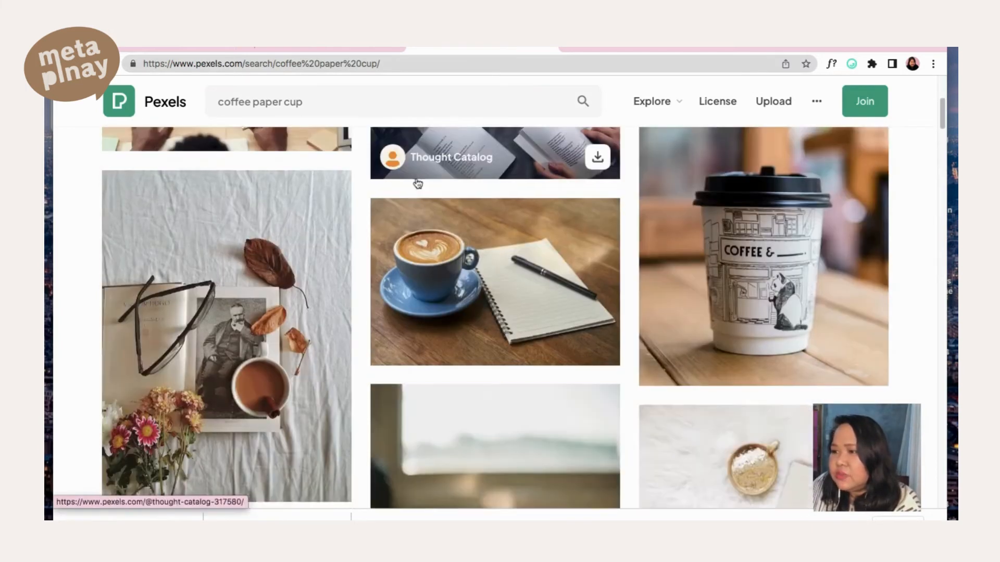
# Download the photo of brown disposable coffee cups floating above a dark red podium and close the overlay
pyautogui.scroll(-20, 418, 183)
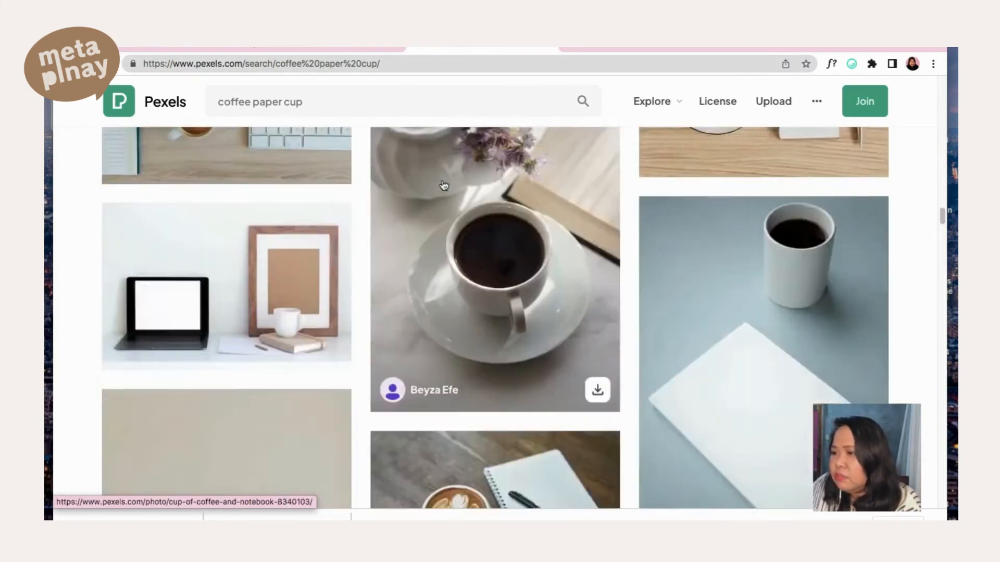
pyautogui.scroll(-10, 444, 185)
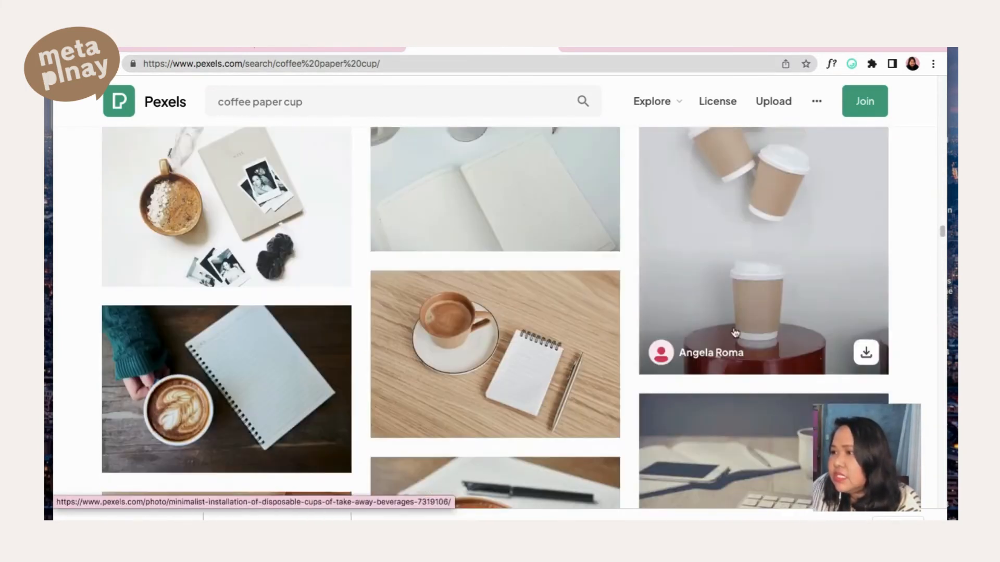
pyautogui.click(864, 347)
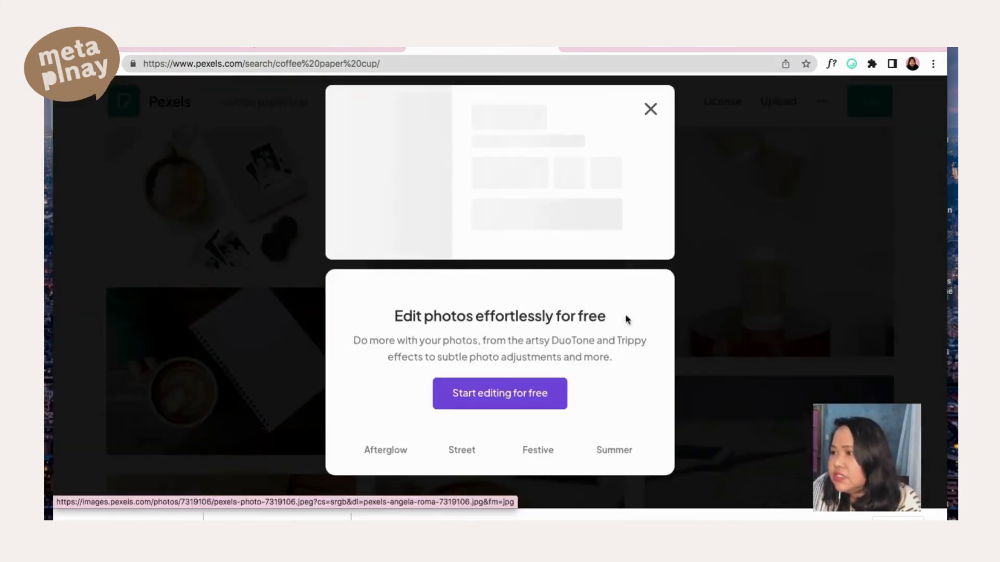
pyautogui.click(651, 109)
# Open the photo of white-lidded kraft paper cups hanging on a wall and look through its related photos
pyautogui.scroll(-15, 570, 301)
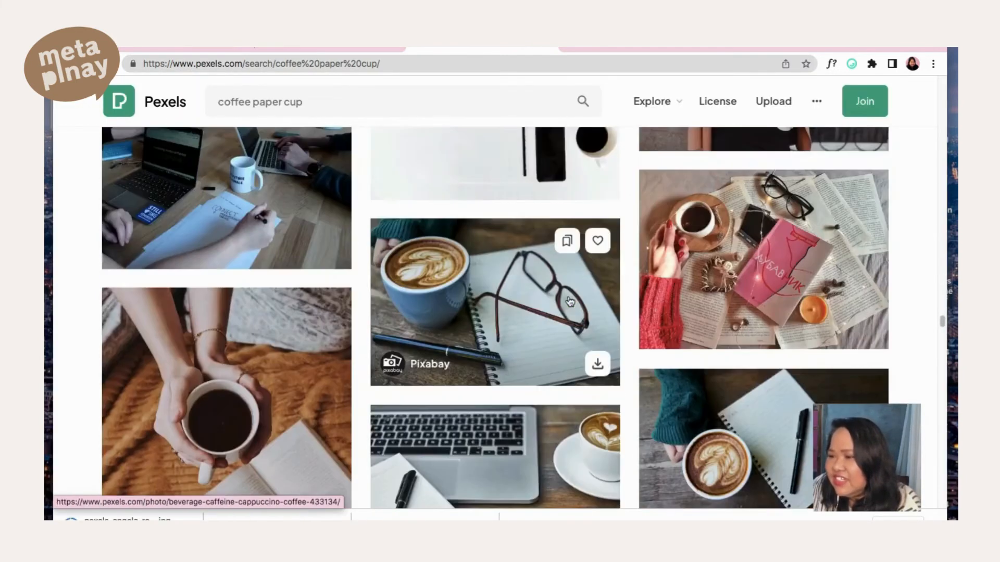
pyautogui.scroll(-15, 570, 301)
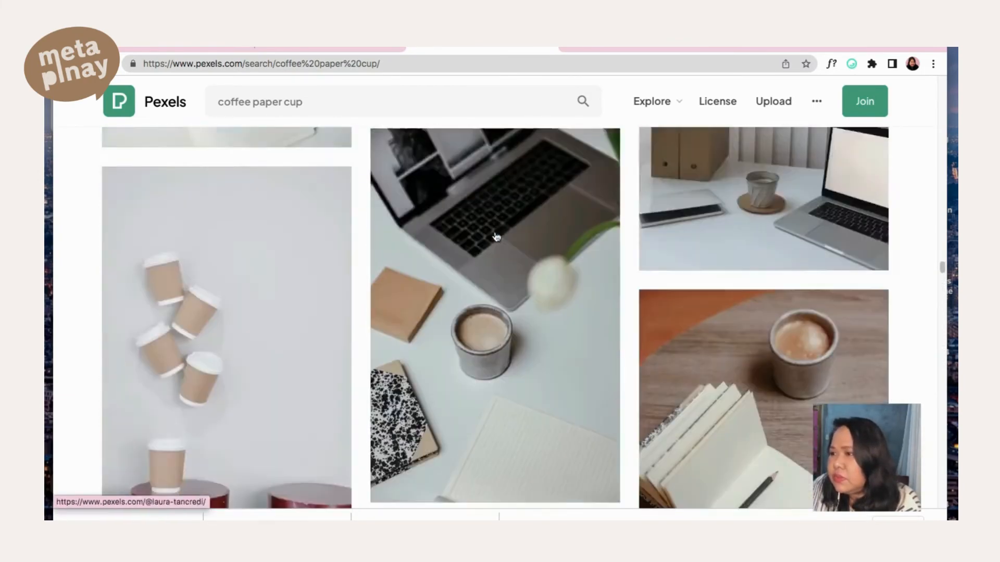
pyautogui.scroll(-13, 736, 344)
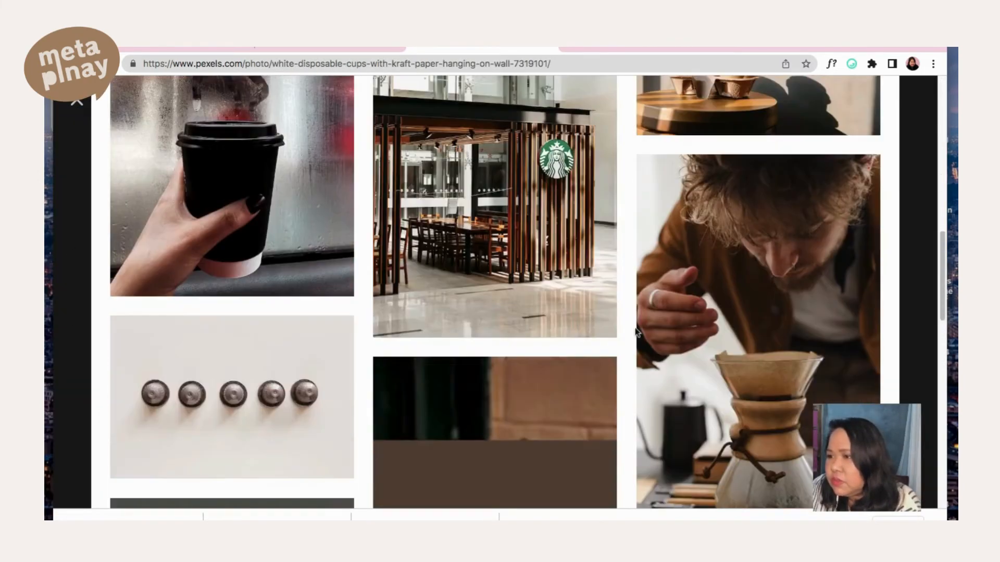
# Browse further down the related photos for more usable coffee cup pictures
pyautogui.scroll(-15, 637, 332)
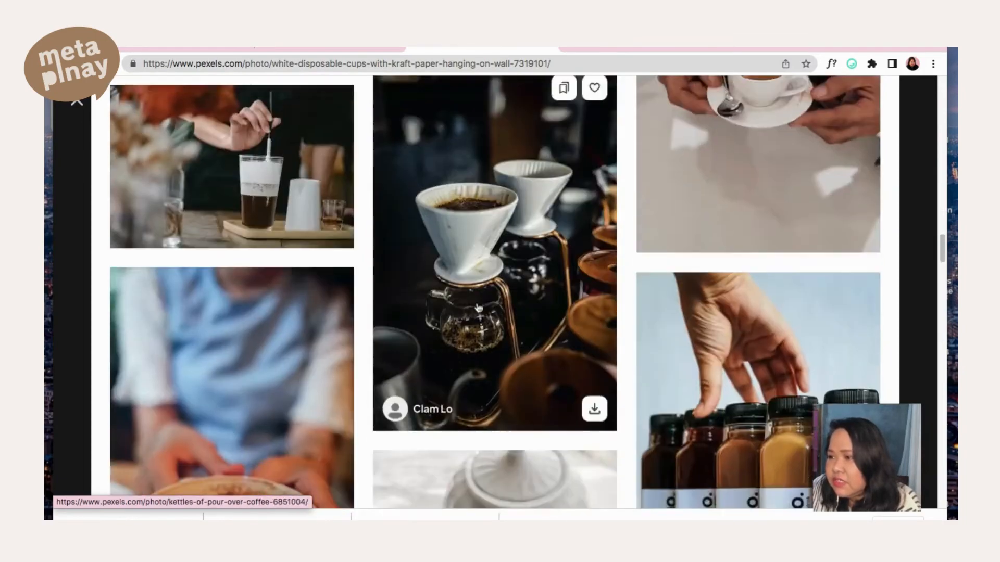
pyautogui.scroll(-15, 478, 308)
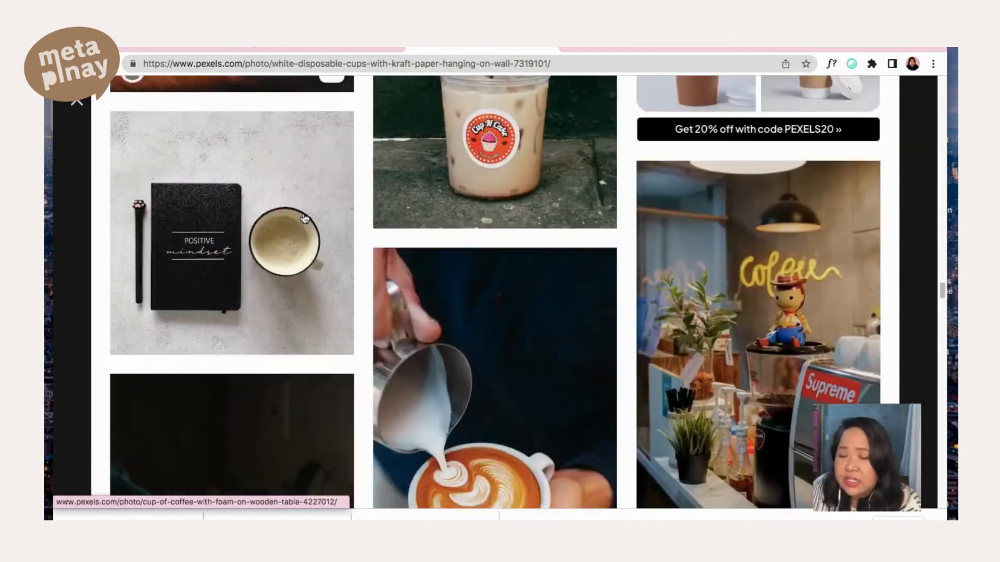
pyautogui.scroll(-15, 305, 219)
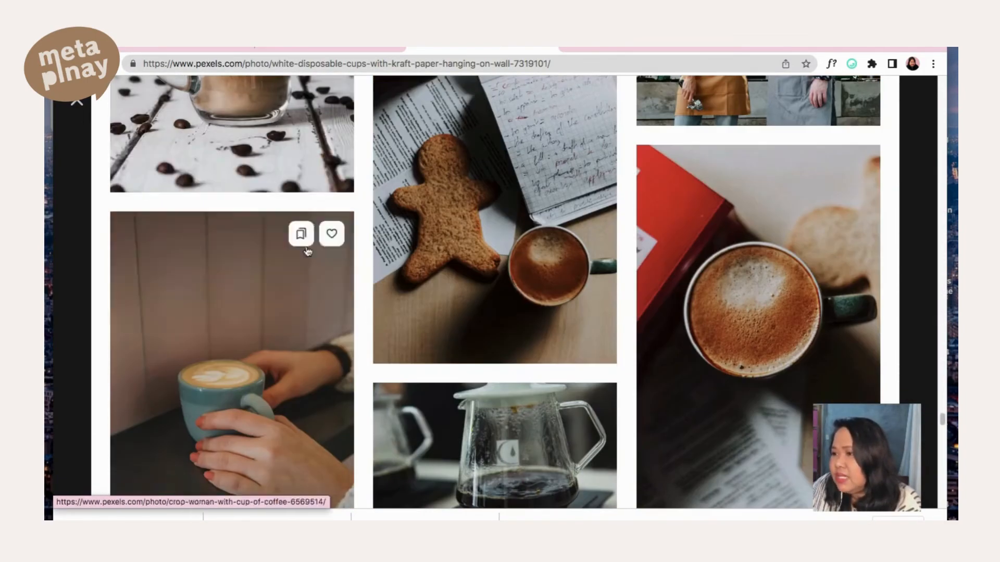
# Switch to the Canva design and add the downloaded photo of a paper cup with a brown sleeve from the Downloads folder
pyautogui.click(549, 47)
pyautogui.moveTo(577, 47); pyautogui.dragTo(306, 55)
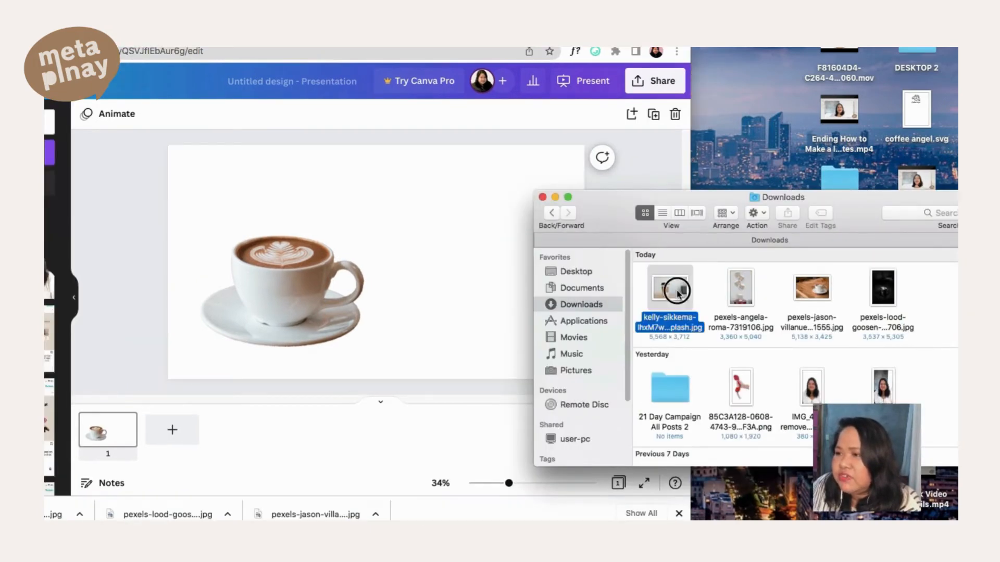
pyautogui.moveTo(670, 288); pyautogui.dragTo(470, 270)
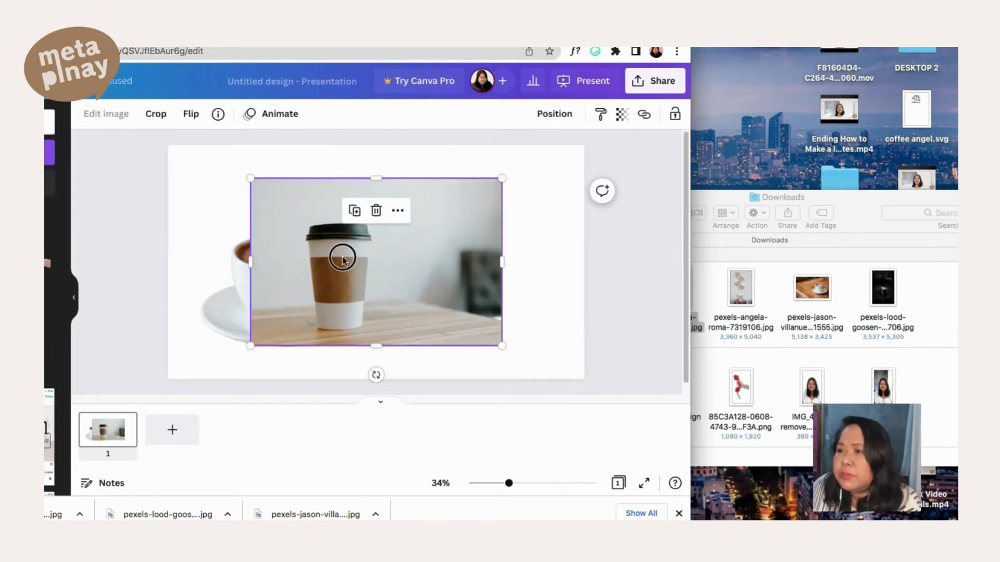
# Align the paper cup photo with the page's upper-left corner and enlarge it to the full page height
pyautogui.moveTo(343, 259); pyautogui.dragTo(259, 219)
pyautogui.moveTo(420, 312); pyautogui.dragTo(539, 350)
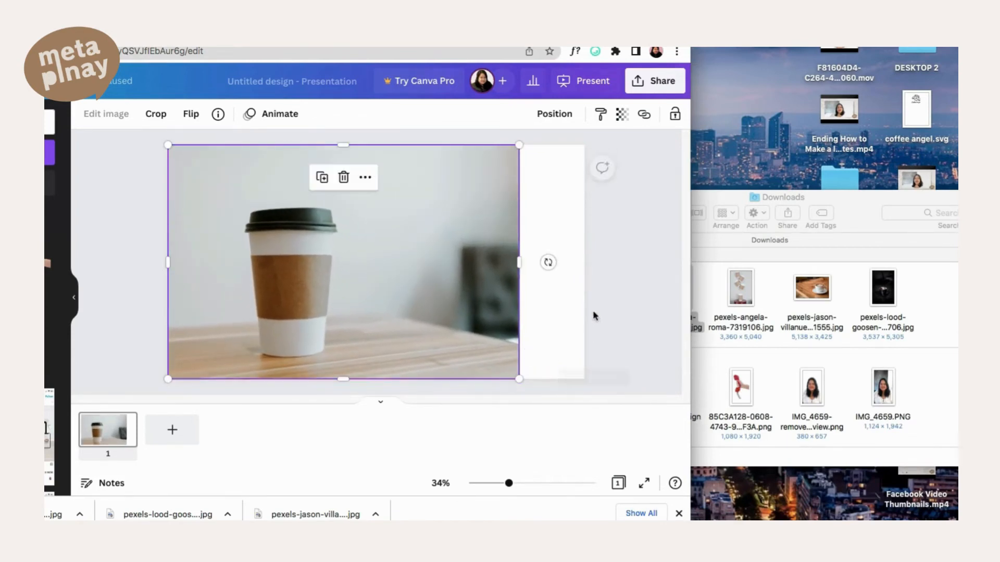
pyautogui.click(554, 307)
pyautogui.click(388, 279)
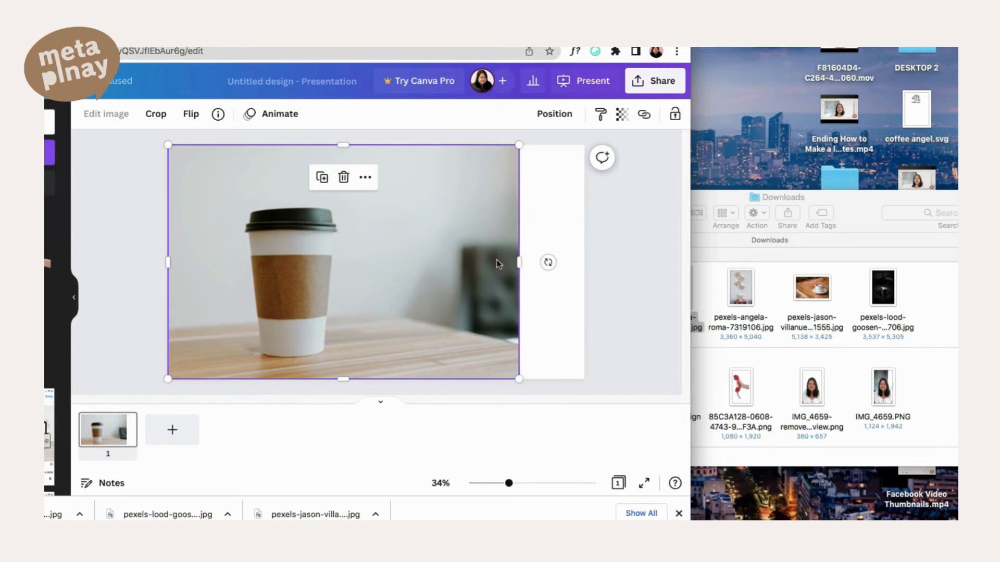
# Move the paper cup photo to the page's right edge and crop its left side into a narrow vertical panel
pyautogui.moveTo(518, 262)
pyautogui.mouseDown()
pyautogui.moveTo(564, 270)
pyautogui.moveTo(370, 263)
pyautogui.moveTo(536, 261)
pyautogui.mouseUp()
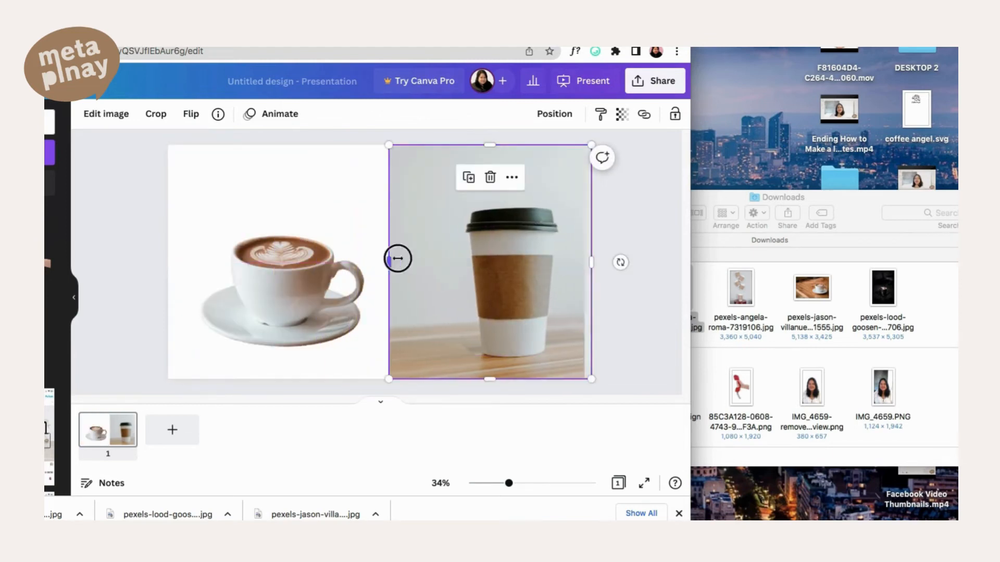
pyautogui.moveTo(398, 258); pyautogui.dragTo(439, 259)
pyautogui.click(632, 281)
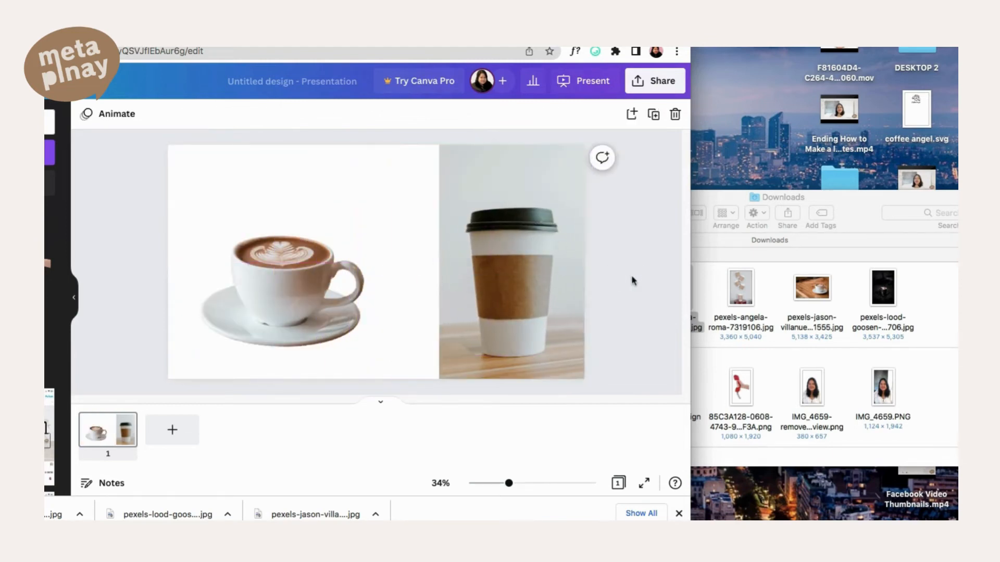
pyautogui.click(359, 194)
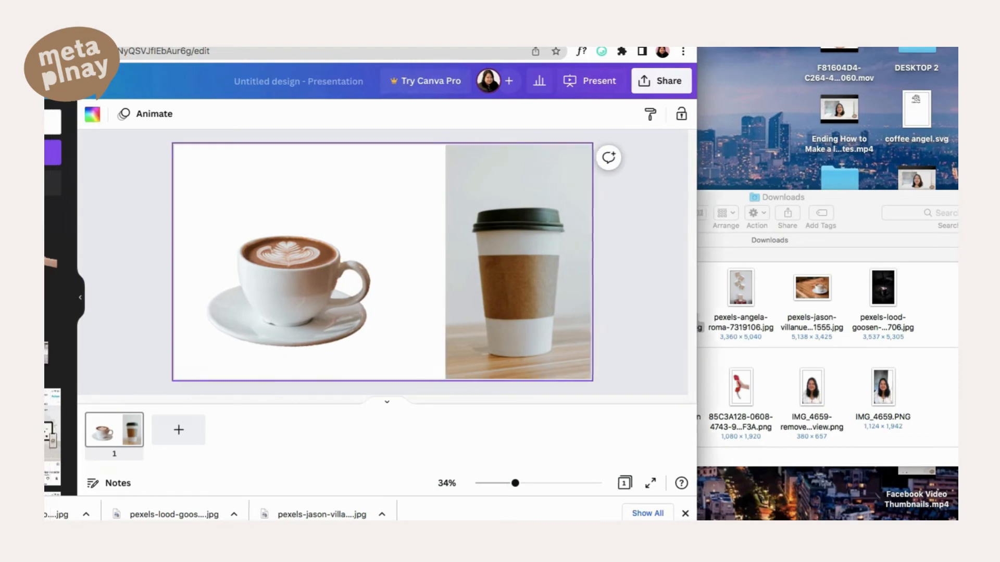
# Bring the Canva window back into full view, clear the elements search and add a square shape to the page
pyautogui.moveTo(435, 28); pyautogui.dragTo(684, 39)
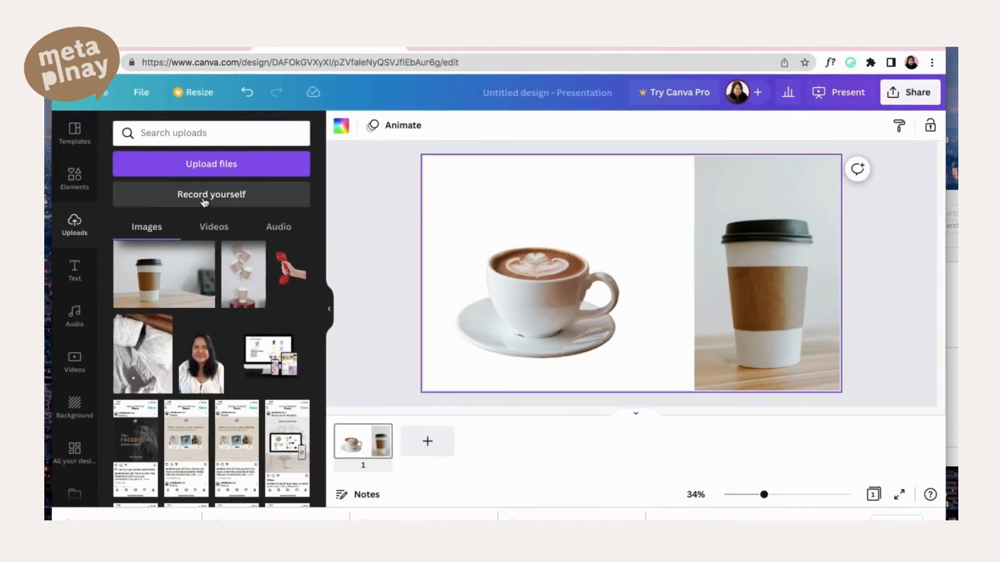
pyautogui.click(74, 177)
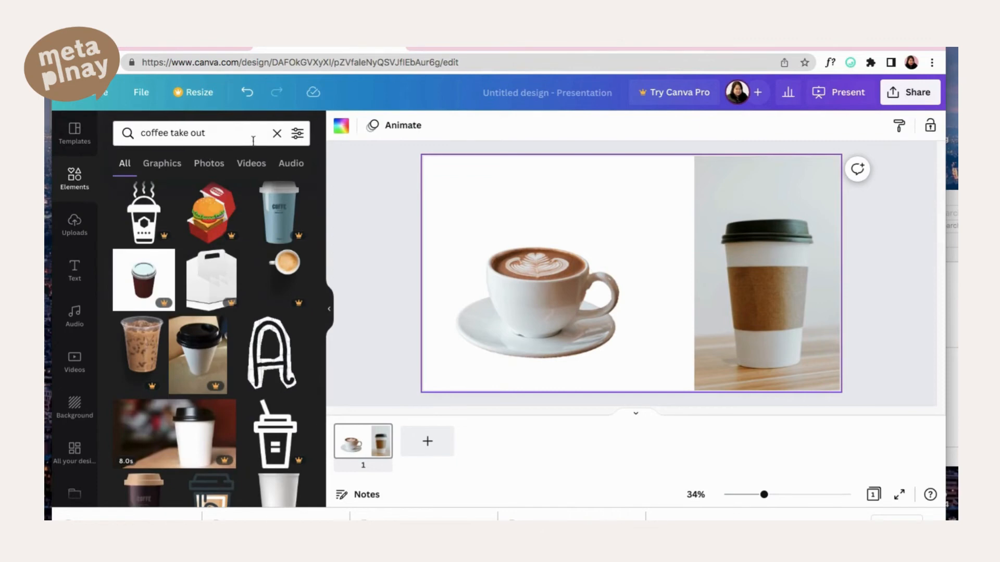
pyautogui.click(277, 134)
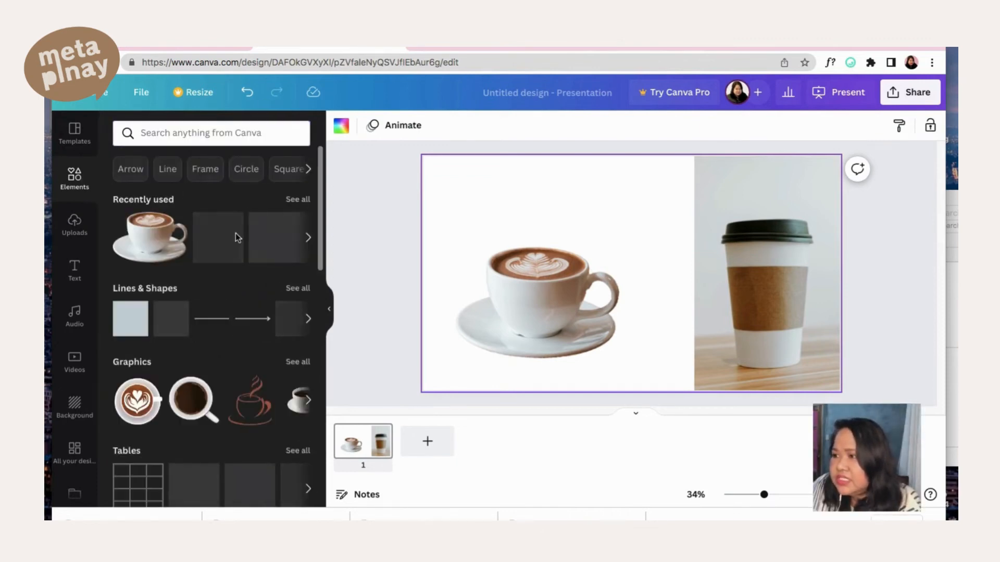
pyautogui.click(118, 322)
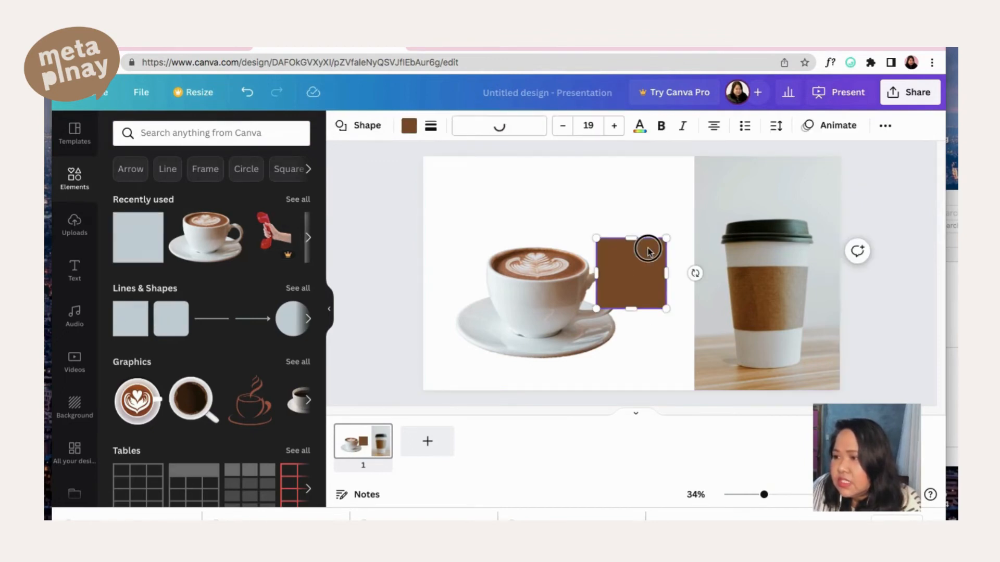
# Place the brown square against the paper cup photo and stretch it to the page's lower and left edges
pyautogui.moveTo(671, 253)
pyautogui.mouseDown()
pyautogui.moveTo(675, 239)
pyautogui.moveTo(681, 246)
pyautogui.mouseUp()
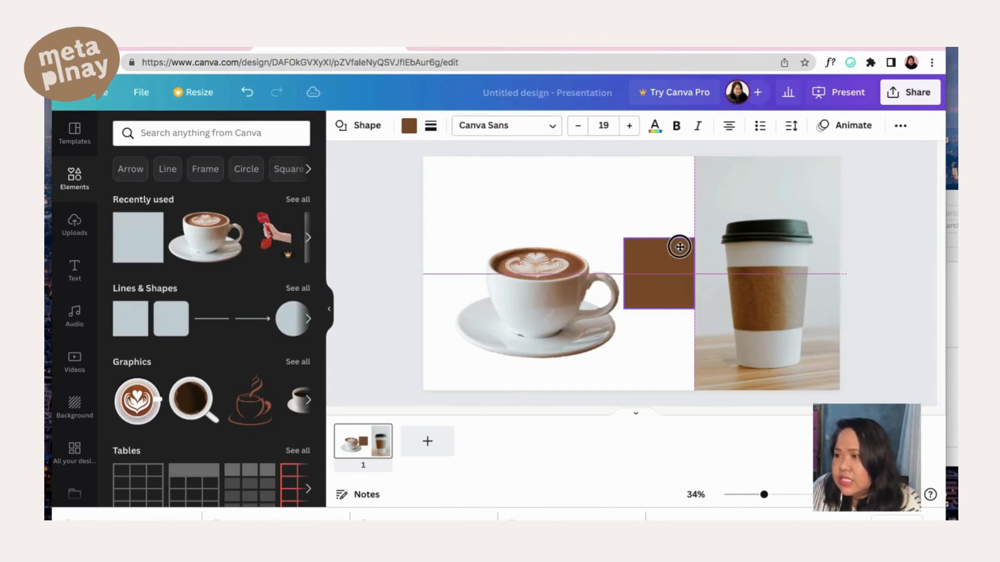
pyautogui.moveTo(624, 309); pyautogui.dragTo(514, 383)
pyautogui.moveTo(508, 314); pyautogui.dragTo(423, 314)
# Send the brown rectangle behind the coffee cup and shift the cup slightly down and to the left
pyautogui.click(628, 287)
pyautogui.rightClick(628, 287)
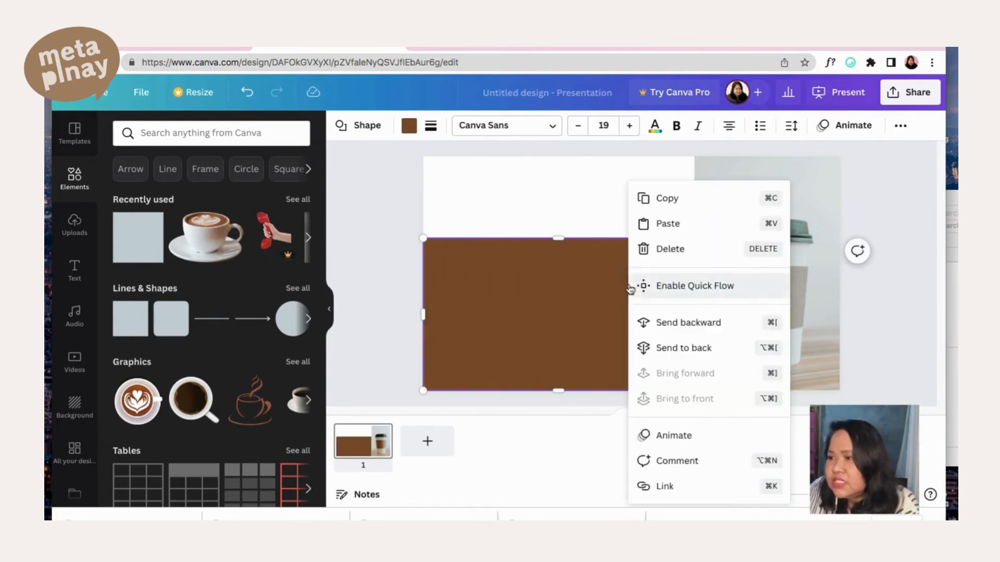
pyautogui.click(677, 346)
pyautogui.click(569, 288)
pyautogui.moveTo(568, 286); pyautogui.dragTo(546, 301)
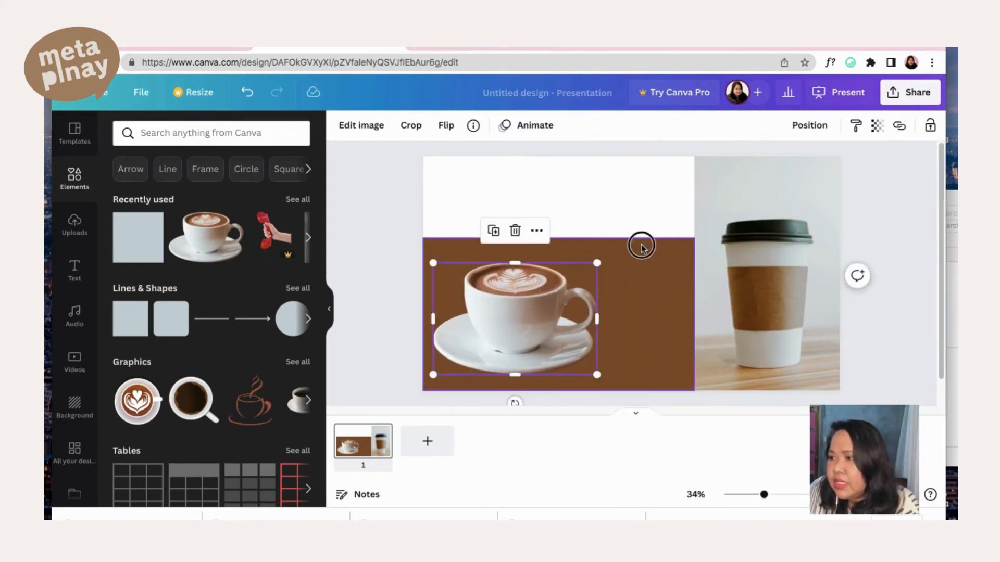
# Extend the brown rectangle upward to the page's top edge and readjust the coffee cup's position slightly
pyautogui.click(553, 240)
pyautogui.moveTo(553, 225); pyautogui.dragTo(554, 214)
pyautogui.click(536, 301)
pyautogui.moveTo(536, 301); pyautogui.dragTo(550, 296)
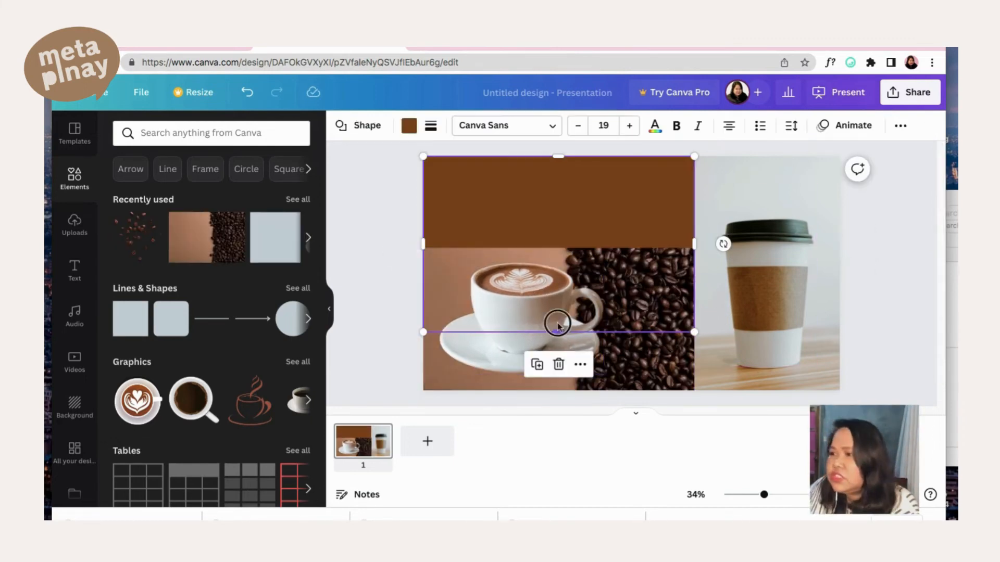
# Shorten the brown rectangle to a strip along the page's top and extend the coffee bean photo up to meet it
pyautogui.moveTo(558, 327); pyautogui.dragTo(555, 228)
pyautogui.moveTo(620, 296); pyautogui.dragTo(616, 256)
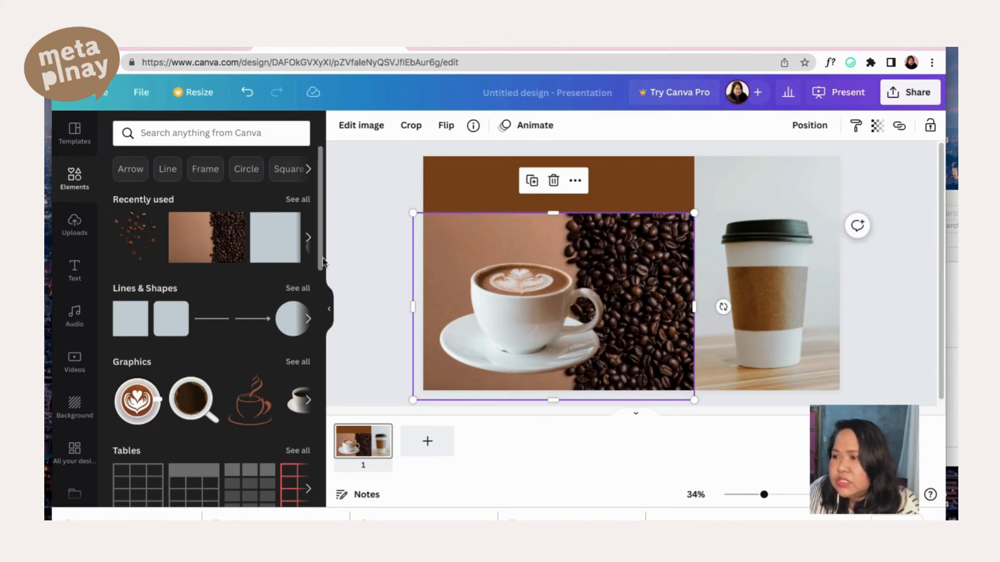
pyautogui.click(392, 250)
# Recolour the strip above the coffee bean photo in beige, trying two brown shades from the photo colours first
pyautogui.click(475, 168)
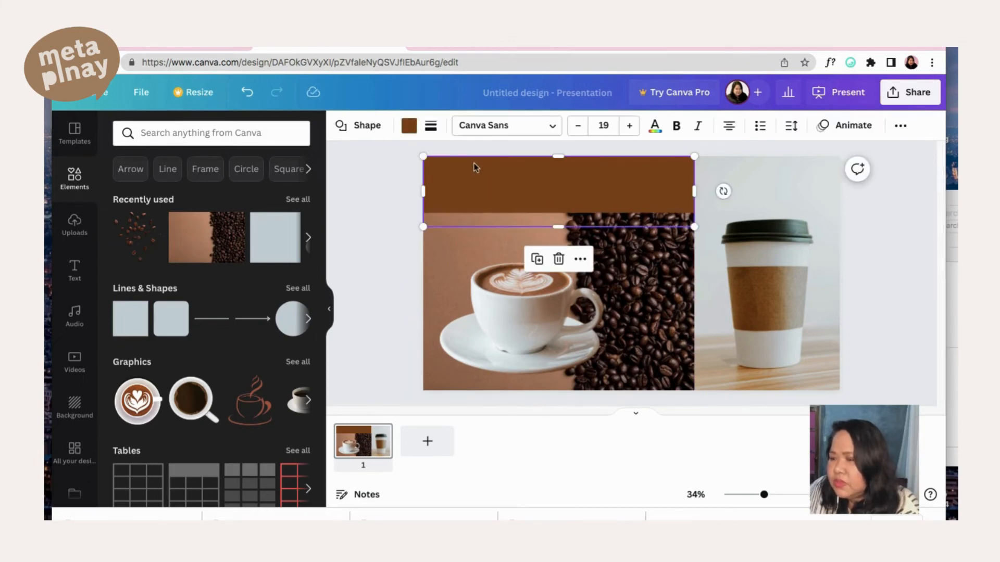
pyautogui.click(411, 128)
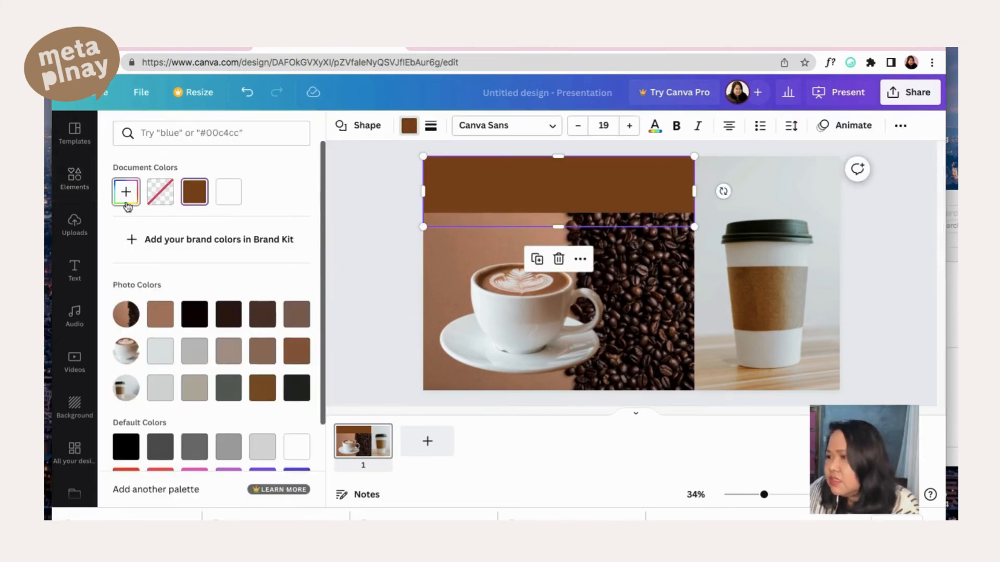
pyautogui.click(159, 319)
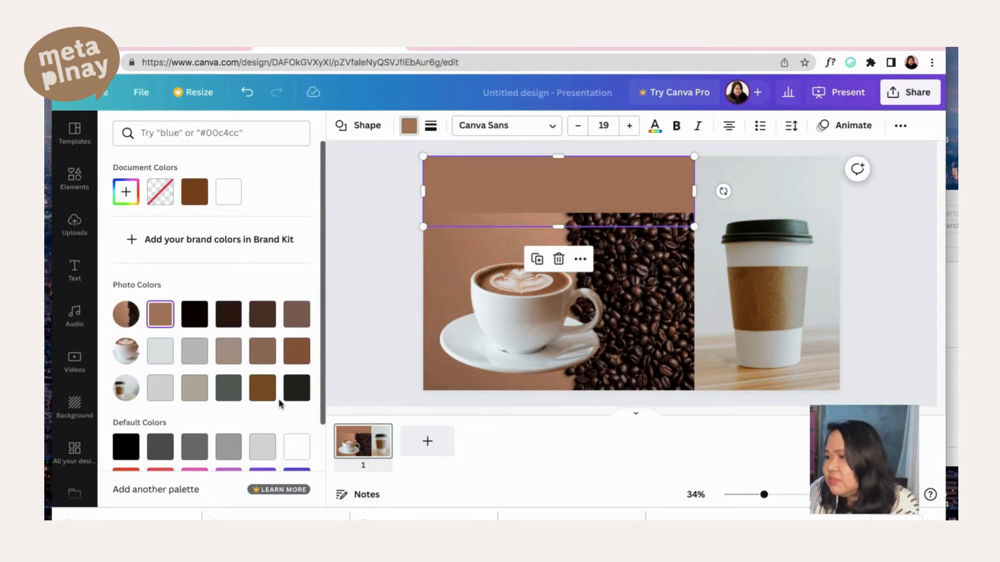
pyautogui.click(261, 349)
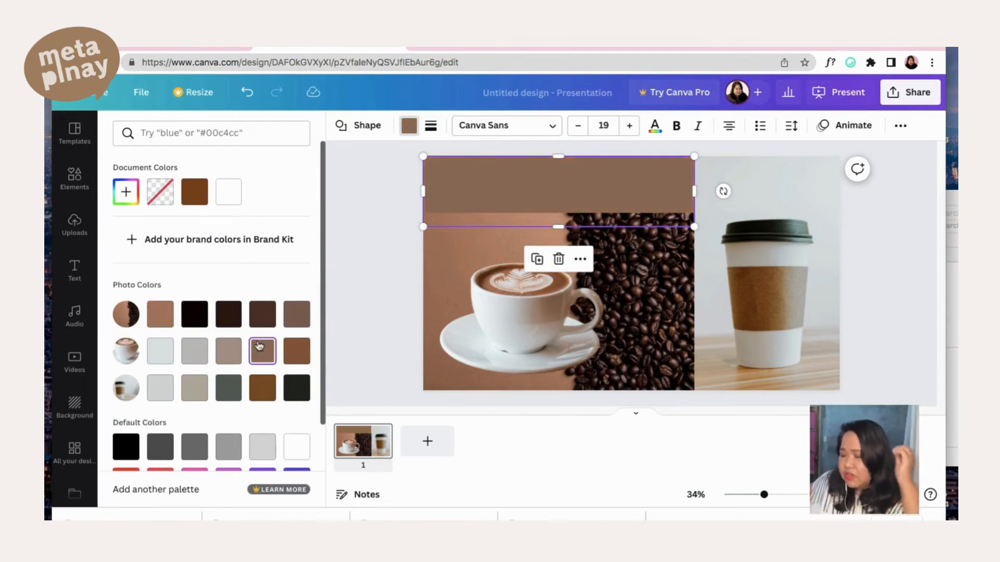
pyautogui.click(127, 192)
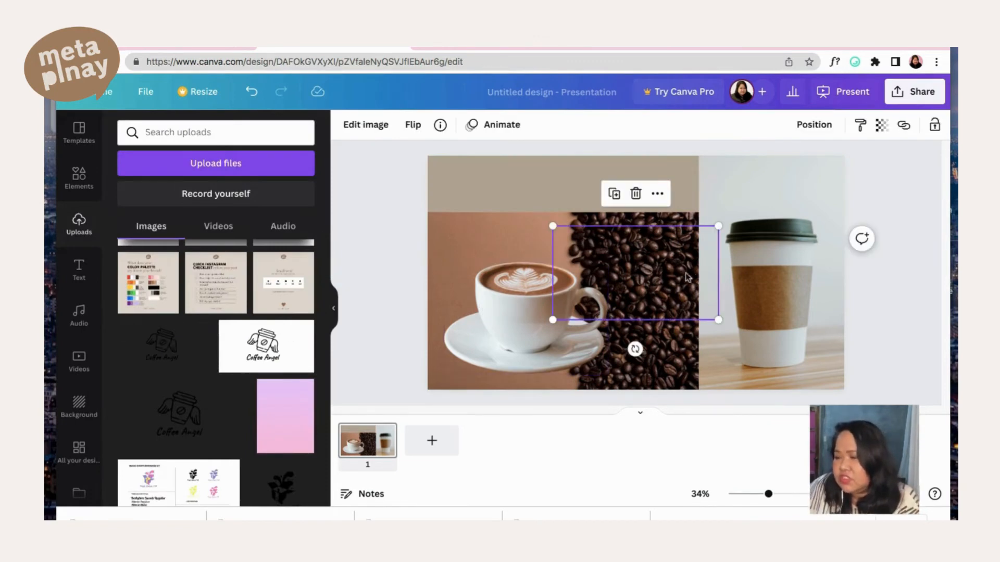
# Place the Coffee Angel logo on the front of the white coffee cup and scale it down to fit
pyautogui.moveTo(673, 281); pyautogui.dragTo(541, 321)
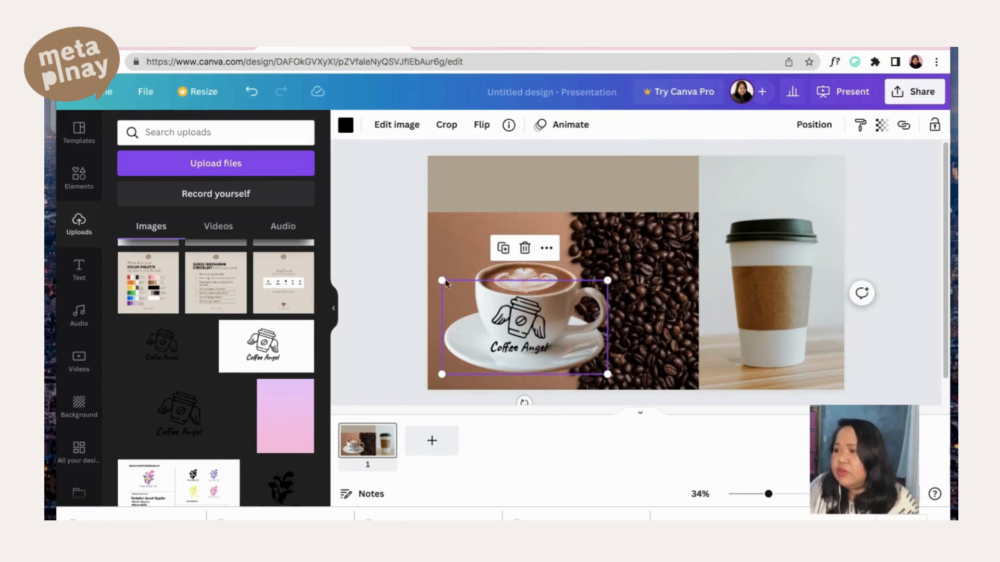
pyautogui.moveTo(442, 281); pyautogui.dragTo(487, 307)
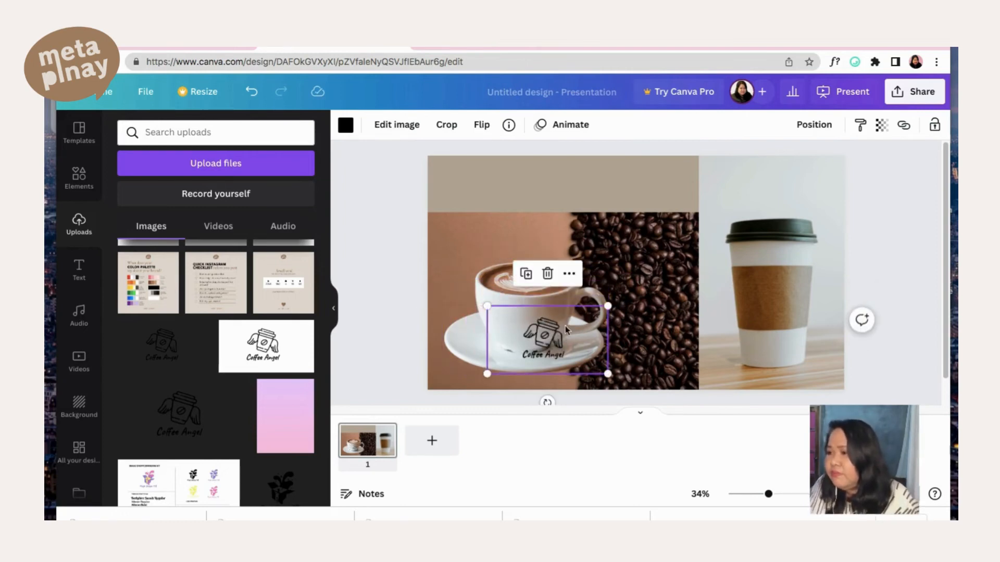
pyautogui.moveTo(558, 326); pyautogui.dragTo(533, 305)
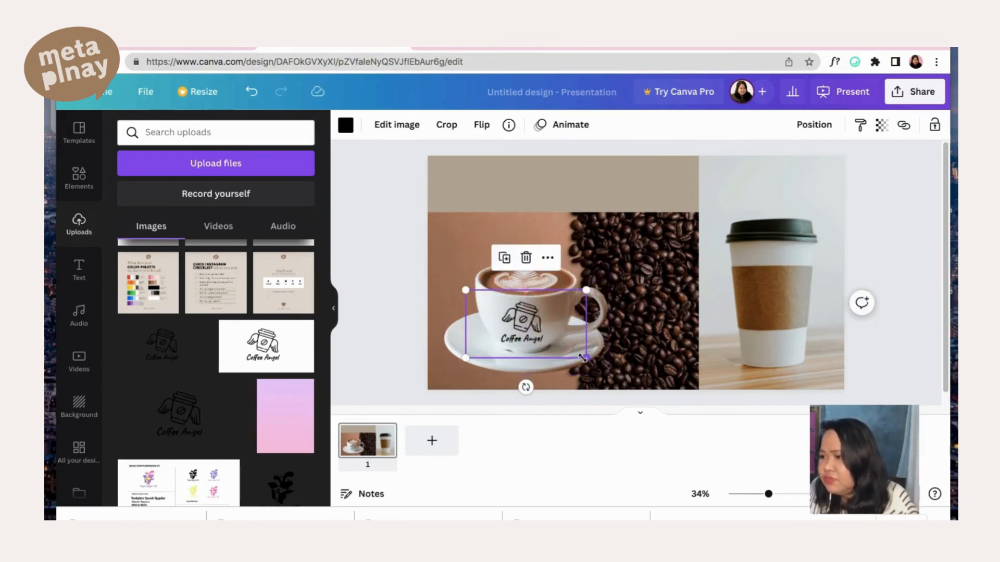
# Duplicate the Coffee Angel logo and place the copy on the paper cup's brown sleeve
pyautogui.moveTo(576, 350); pyautogui.dragTo(791, 304)
pyautogui.press('super+d')
pyautogui.click(904, 261)
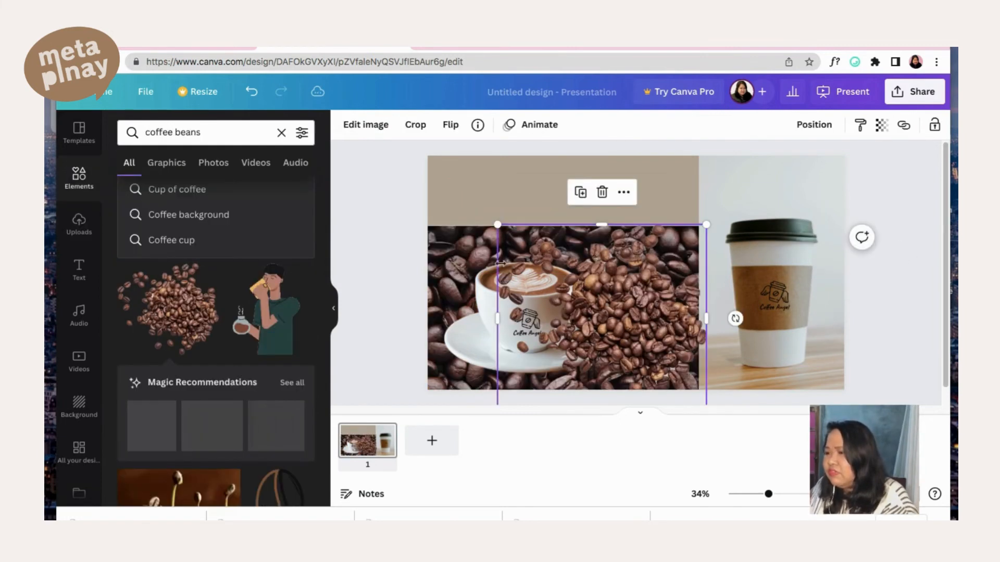
# Delete the dark coffee bean background photo and send the cut-out coffee beans behind the white cup
pyautogui.moveTo(453, 252); pyautogui.dragTo(454, 253)
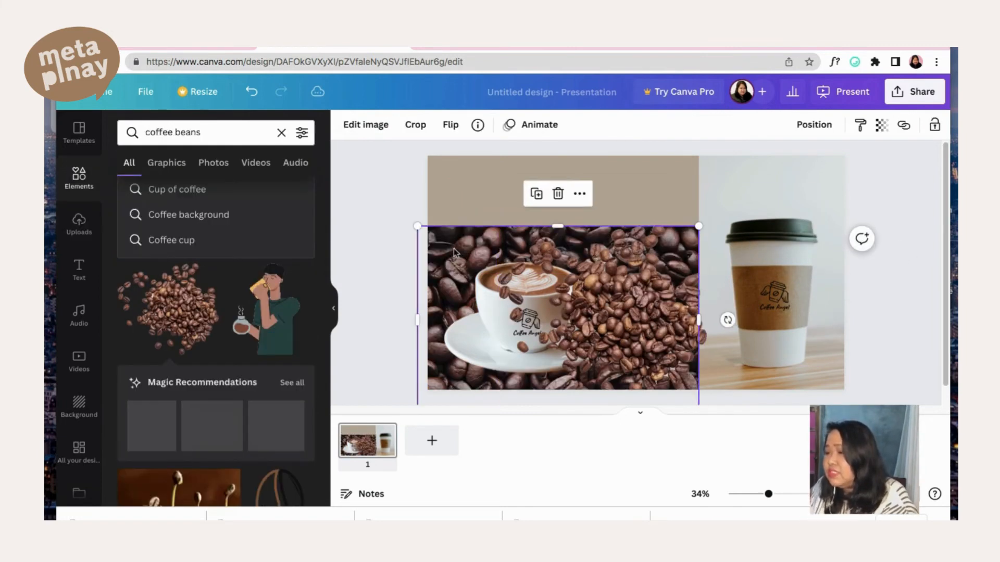
pyautogui.click(614, 267)
pyautogui.rightClick(614, 269)
pyautogui.click(651, 285)
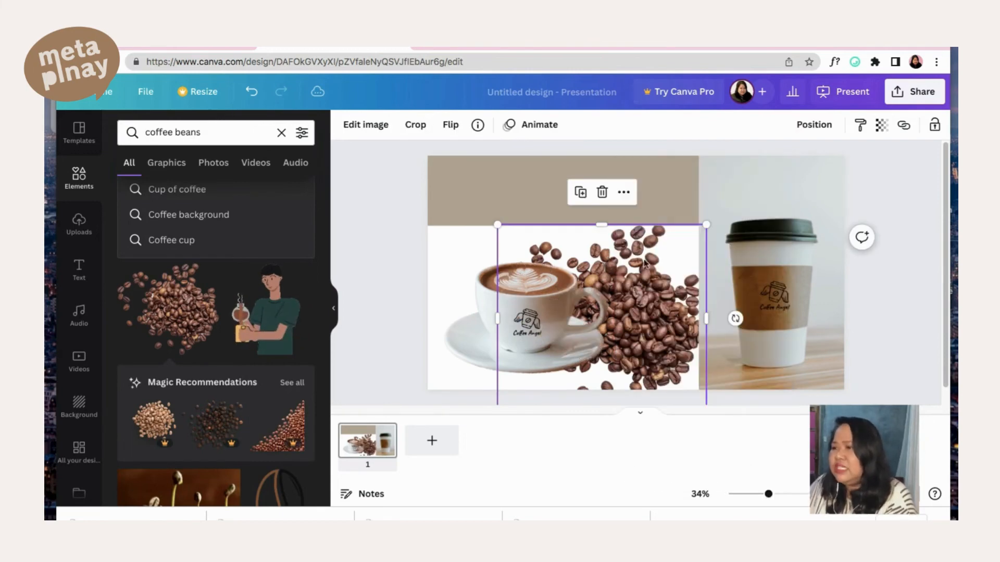
# Enlarge the cut-out coffee beans and shift them slightly down and to the left behind the cup
pyautogui.moveTo(707, 224); pyautogui.dragTo(766, 170)
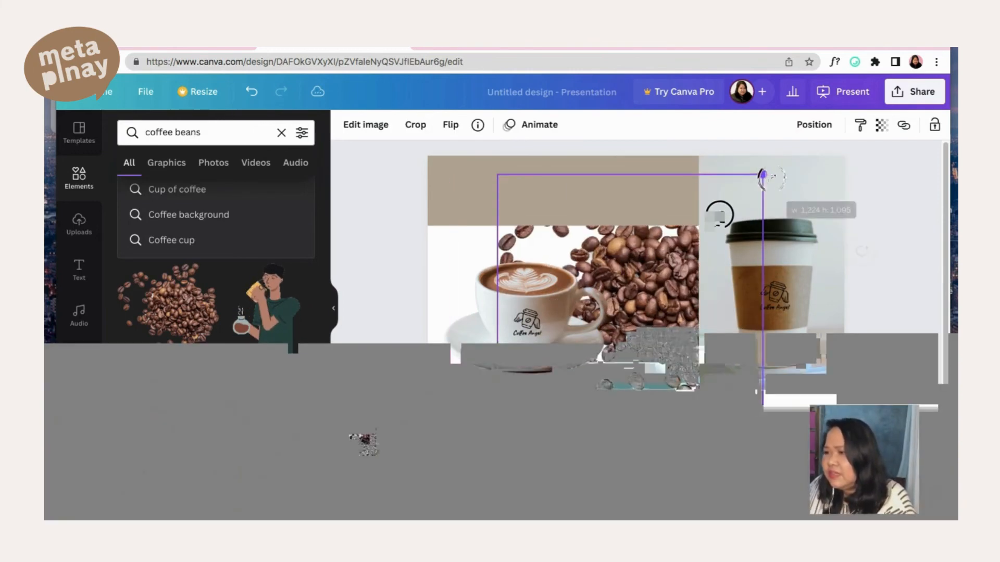
pyautogui.moveTo(645, 291); pyautogui.dragTo(623, 305)
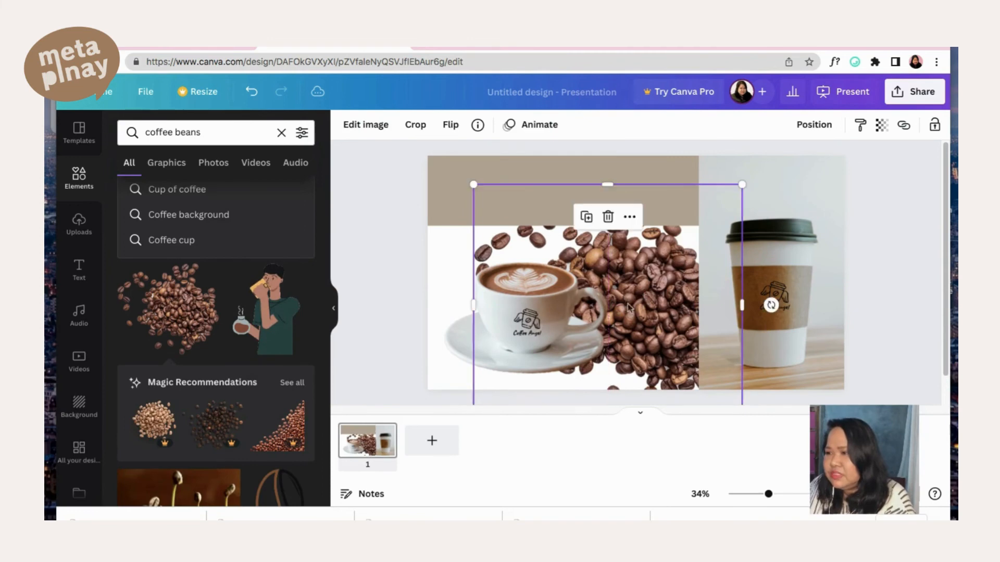
pyautogui.click(428, 259)
# Try beige and mauve tones on the page background, then set it to the light grey from the white cup photo's colours
pyautogui.click(430, 257)
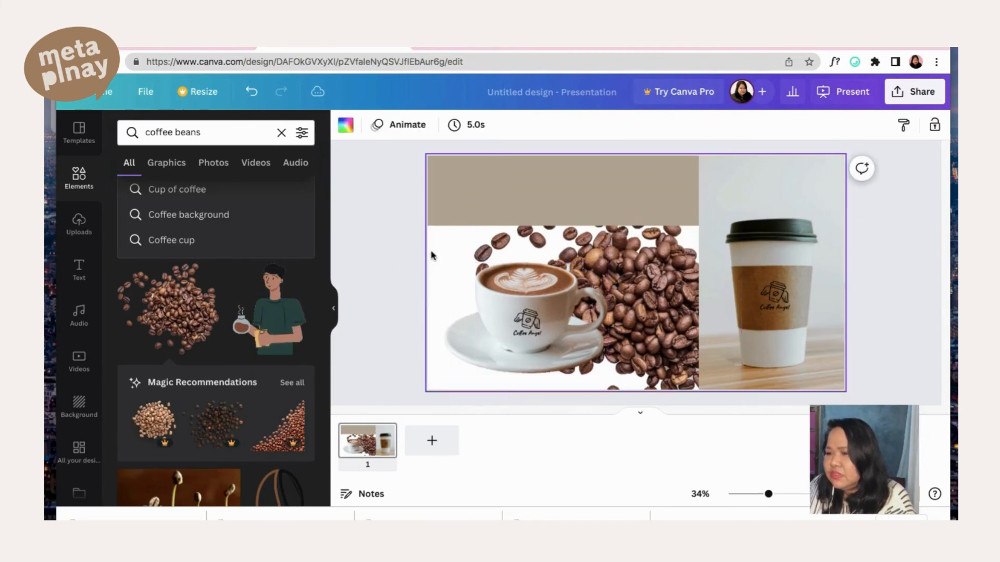
pyautogui.click(345, 125)
pyautogui.click(198, 192)
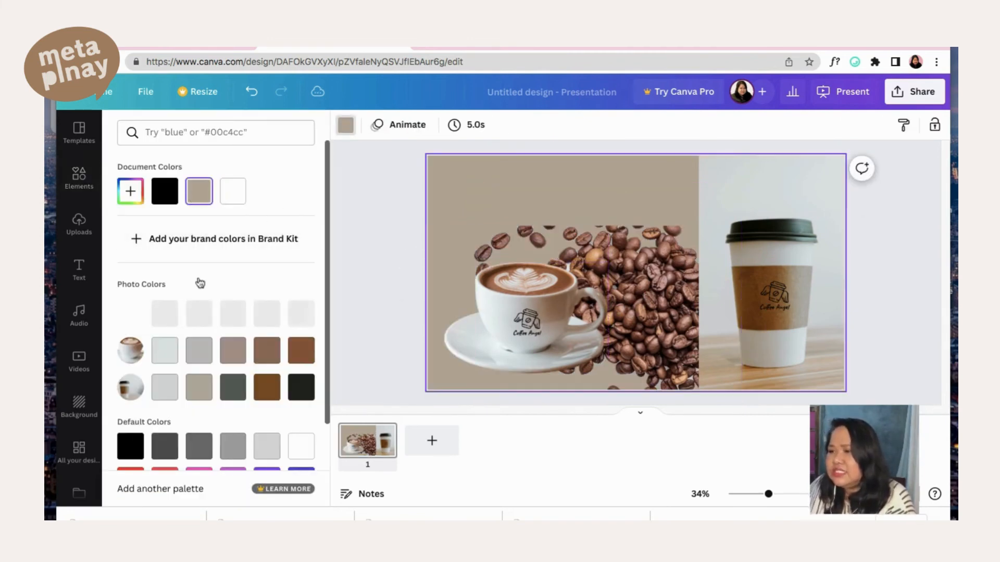
pyautogui.click(224, 356)
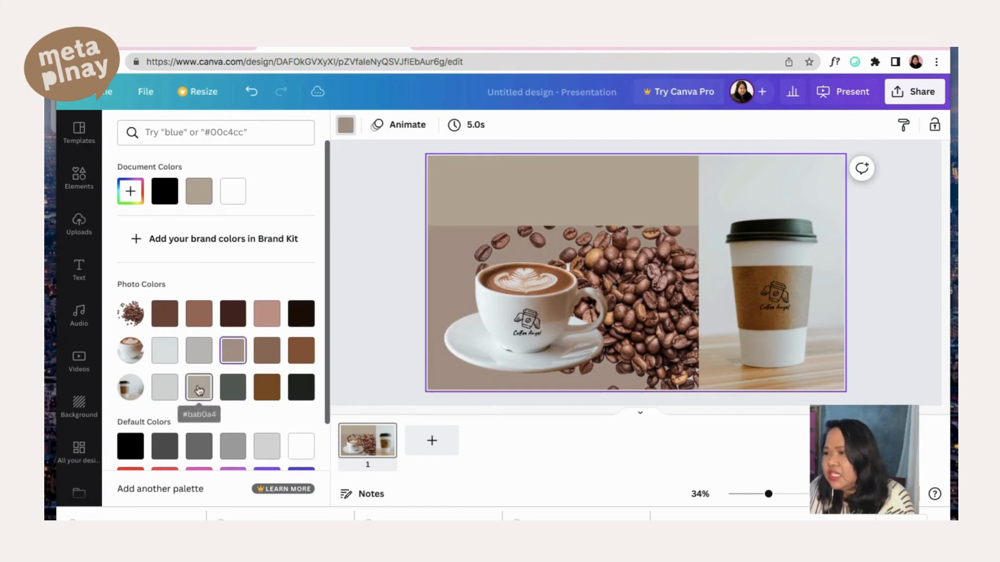
pyautogui.click(199, 389)
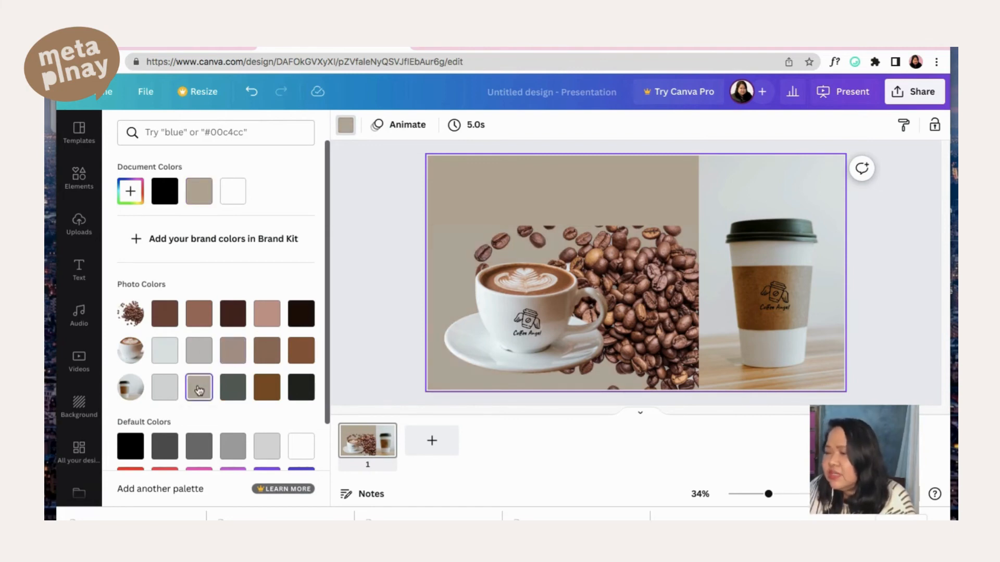
pyautogui.scroll(-1, 257, 362)
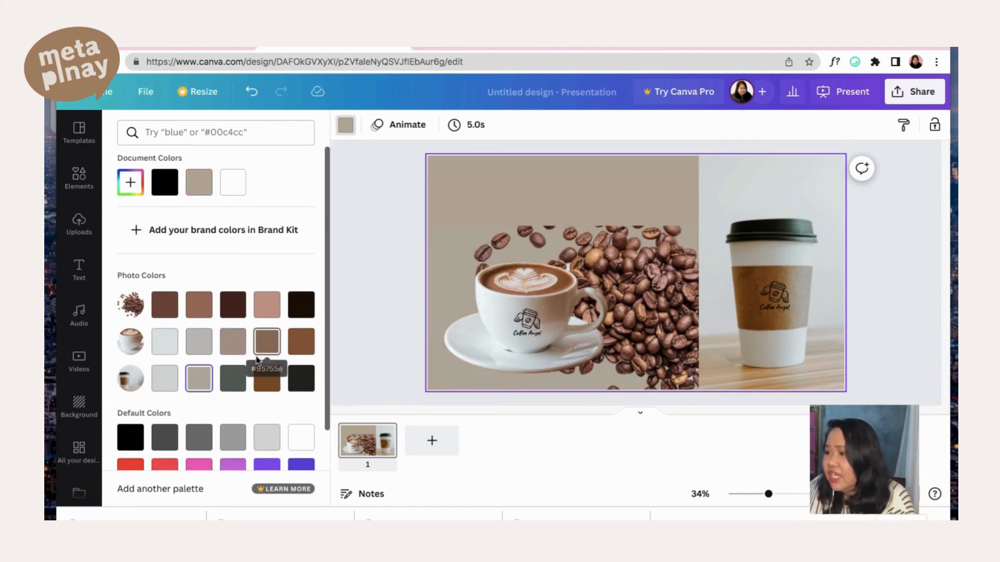
pyautogui.click(192, 345)
pyautogui.scroll(-1, 196, 328)
pyautogui.click(375, 294)
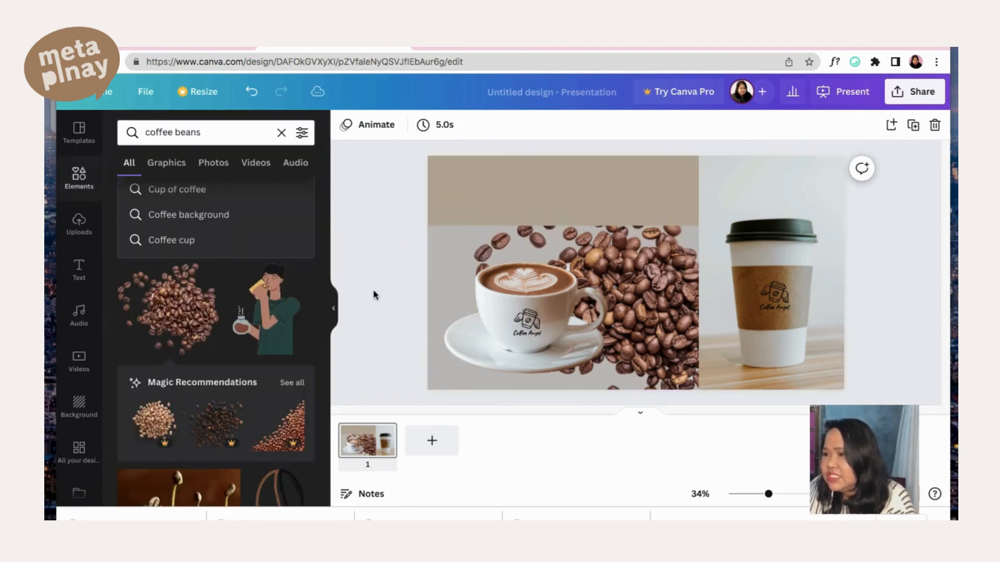
# Move the cut-out coffee beans up and to the right so they sit between the white cup and the paper cup photo
pyautogui.click(655, 291)
pyautogui.moveTo(655, 291); pyautogui.dragTo(699, 264)
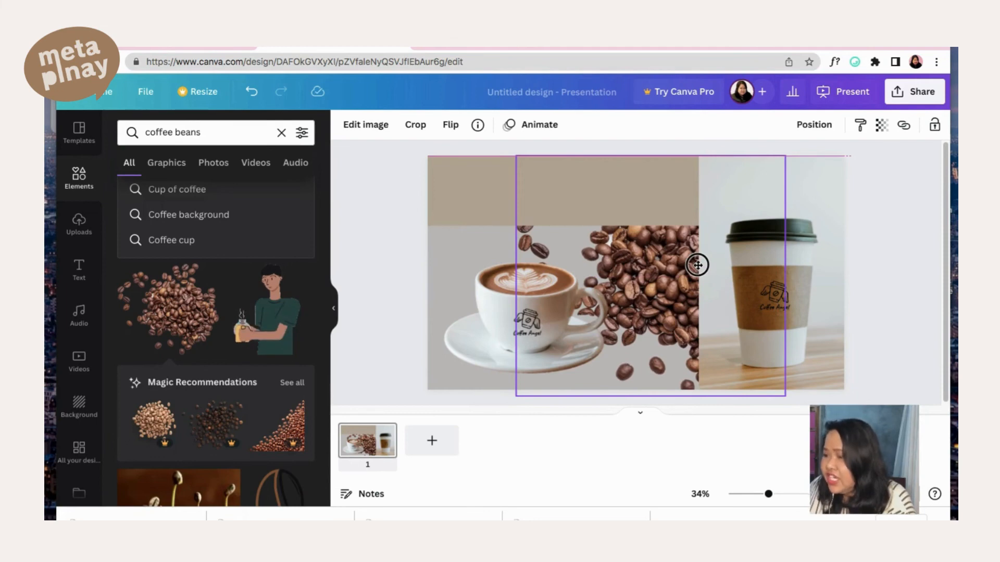
pyautogui.click(386, 258)
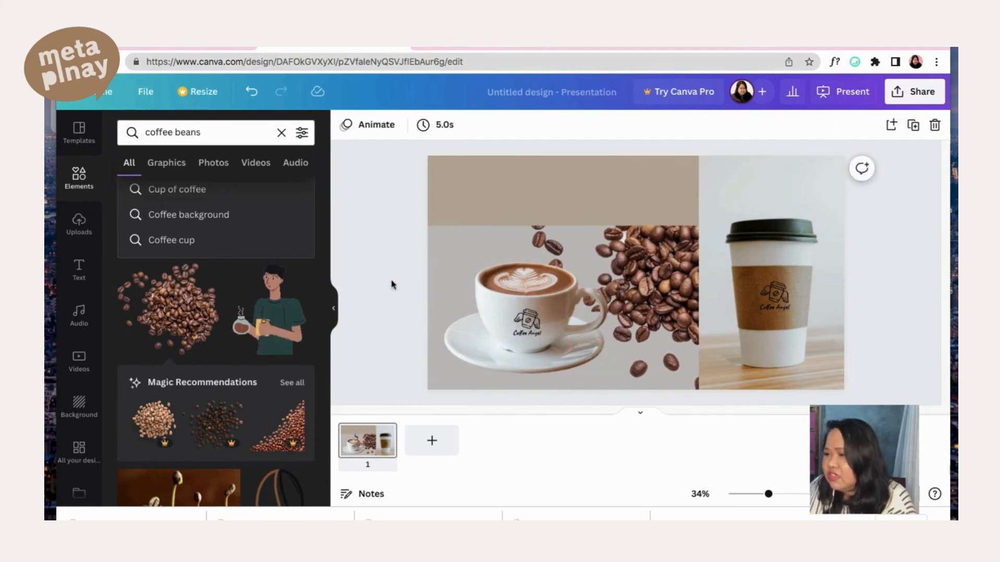
# Try the brown from the paper cup photo's colours on the white cup's logo and return the logo to black
pyautogui.click(528, 322)
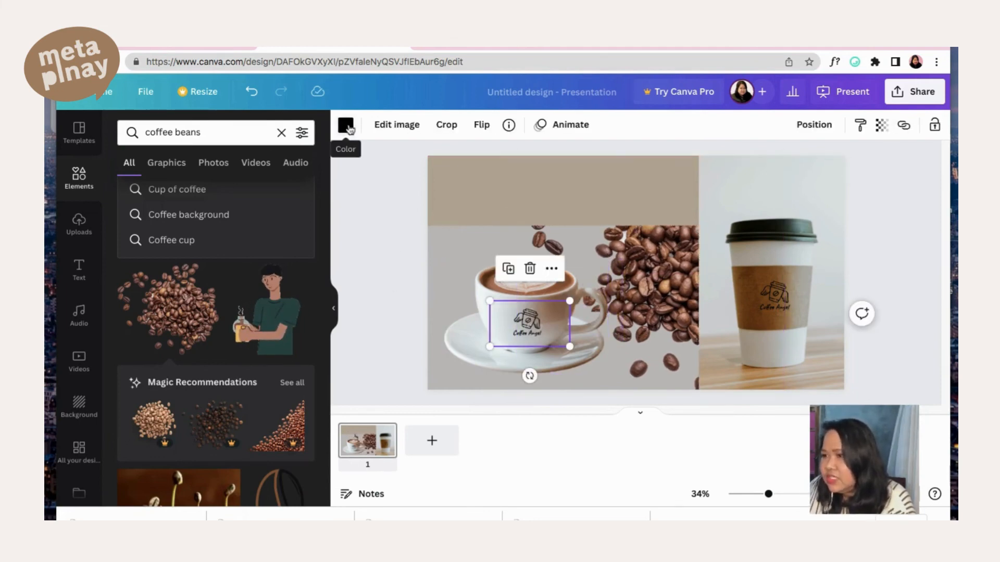
pyautogui.click(346, 127)
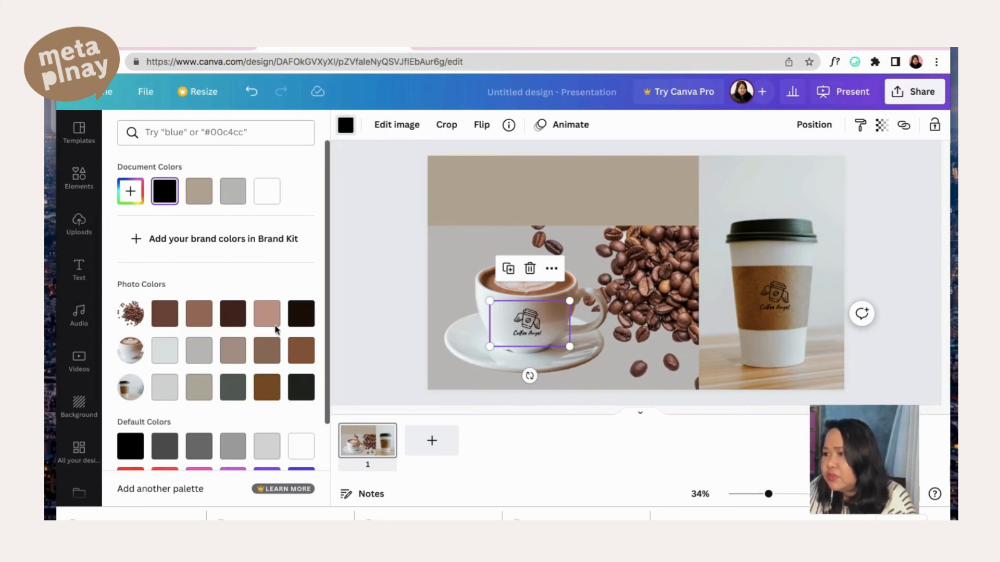
pyautogui.click(272, 388)
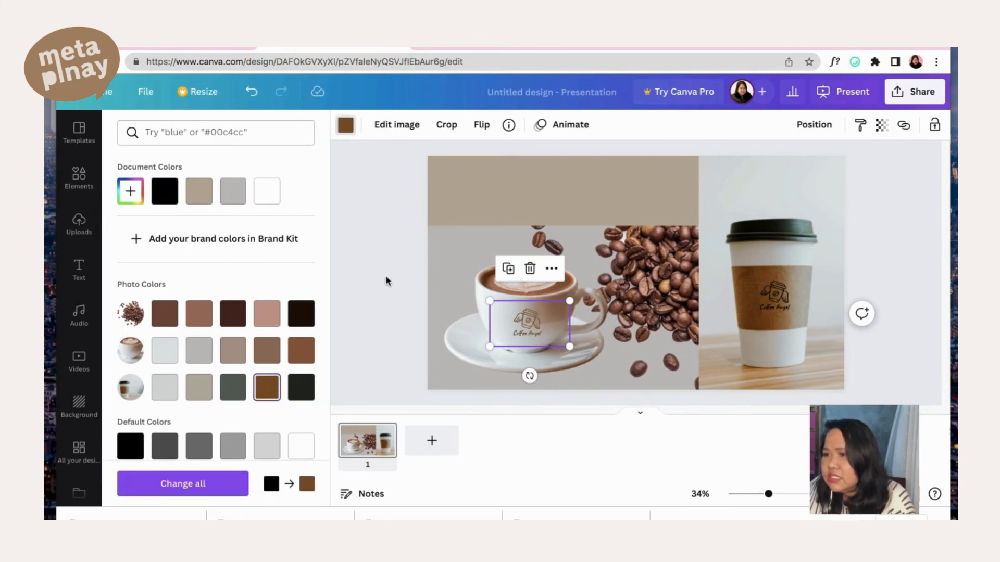
pyautogui.click(155, 190)
# Try beige, brown and grey on the logo on the paper cup's sleeve and recolour it white
pyautogui.click(777, 297)
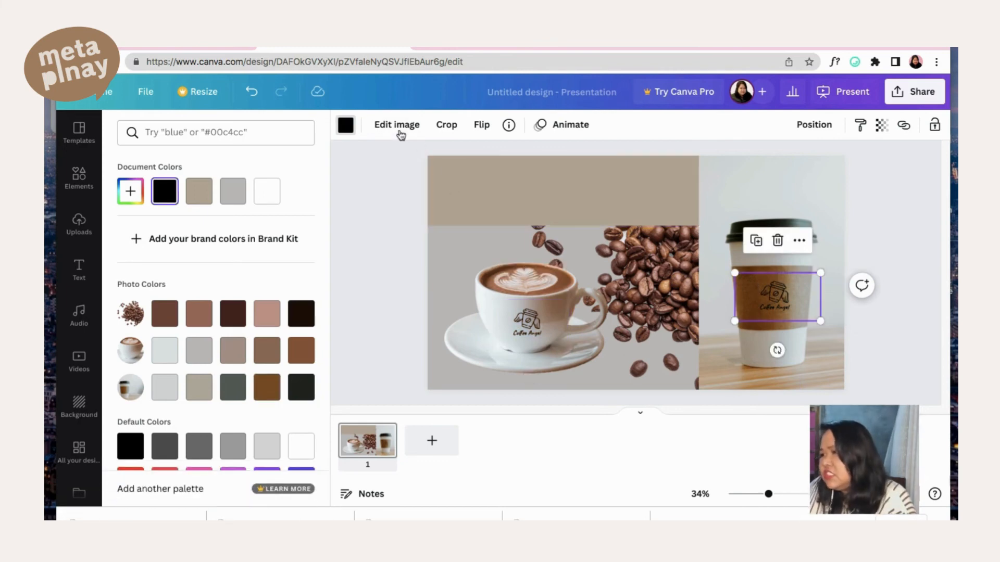
pyautogui.click(347, 126)
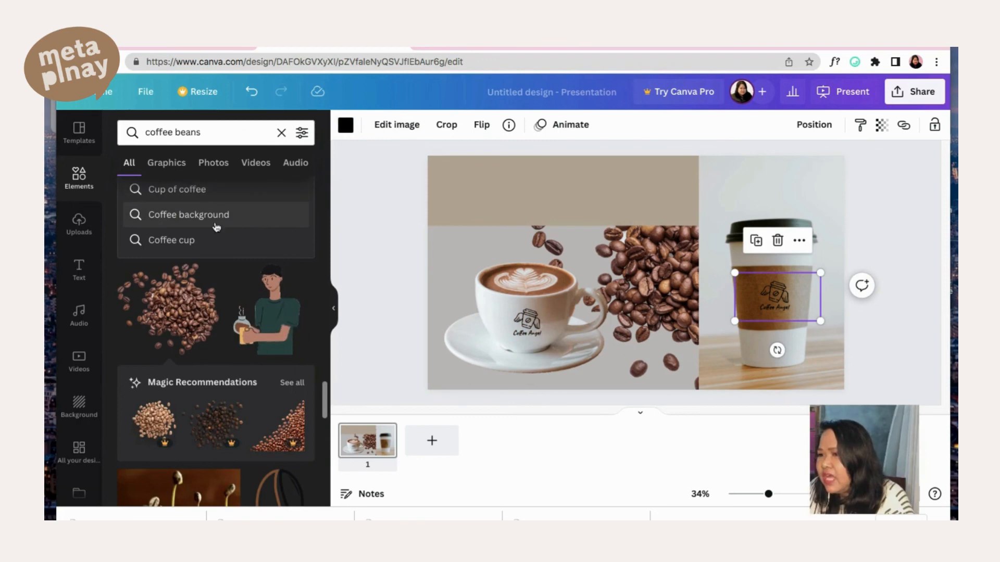
pyautogui.click(346, 127)
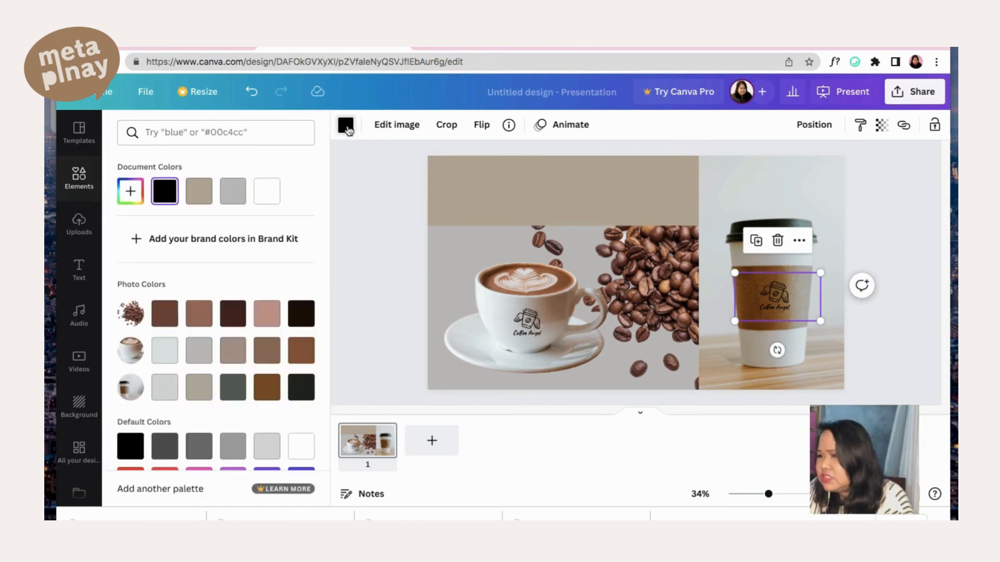
pyautogui.click(199, 192)
pyautogui.click(267, 193)
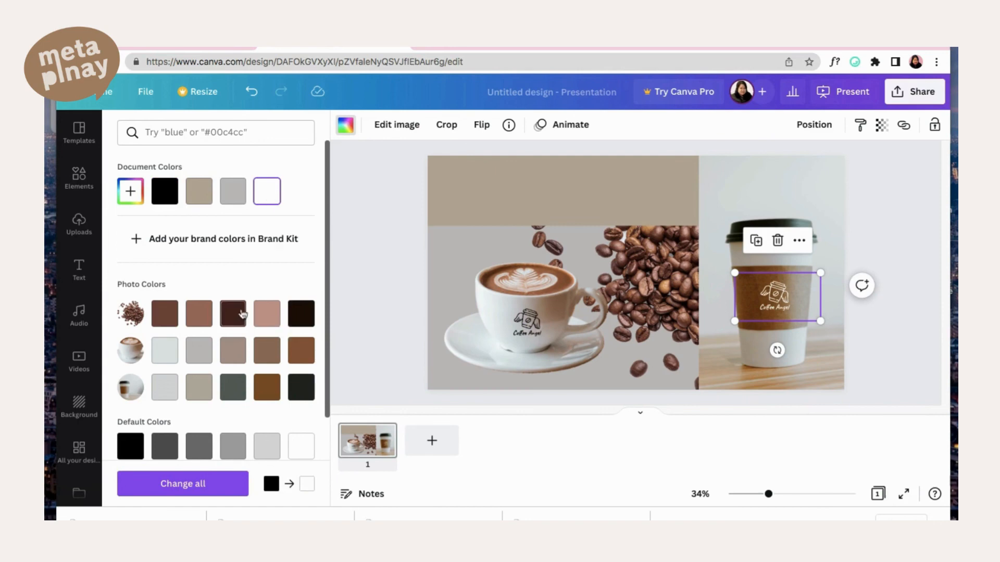
pyautogui.scroll(-1, 243, 314)
pyautogui.click(164, 281)
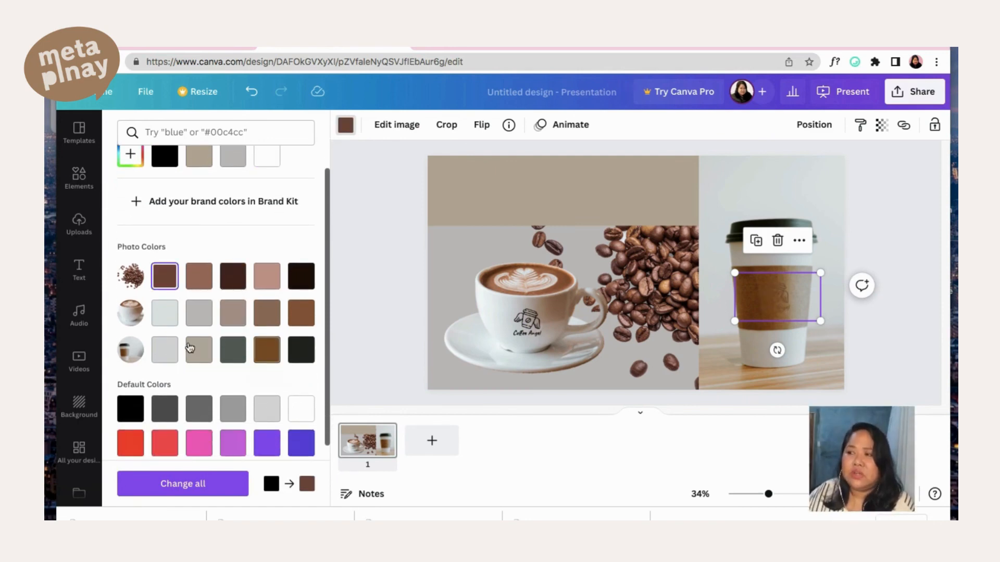
pyautogui.click(199, 312)
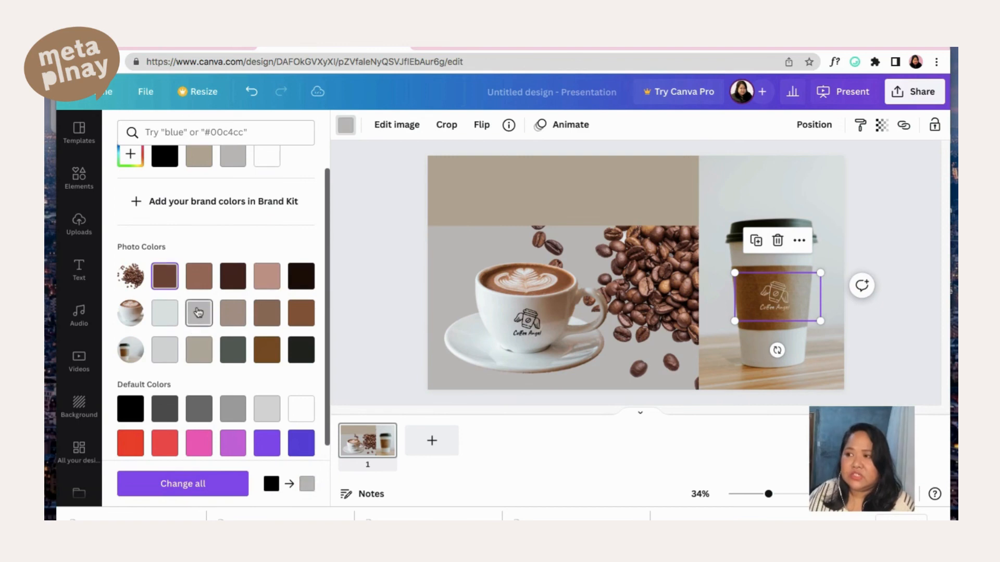
pyautogui.click(302, 410)
pyautogui.click(393, 301)
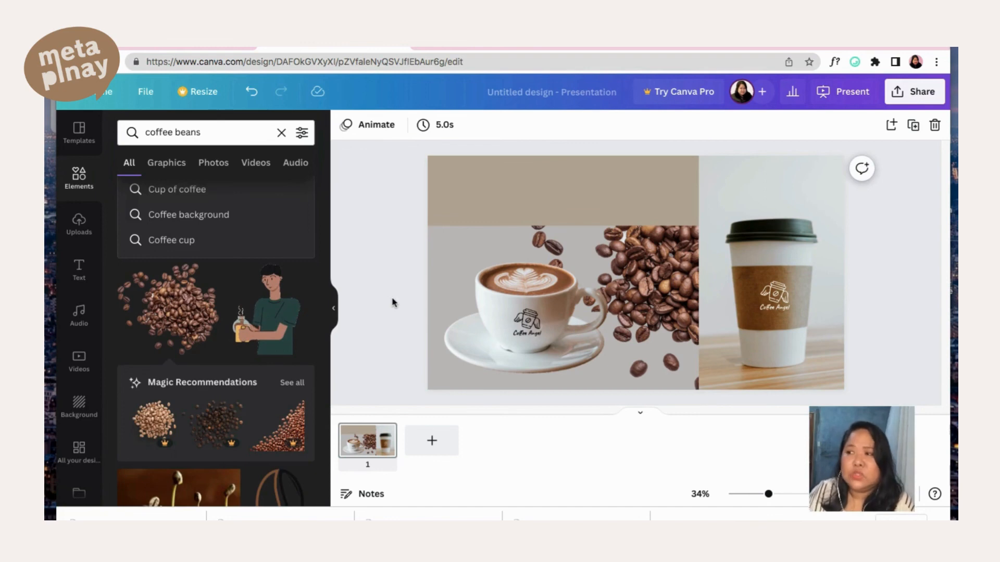
pyautogui.hotkey('ctrl', 'z')
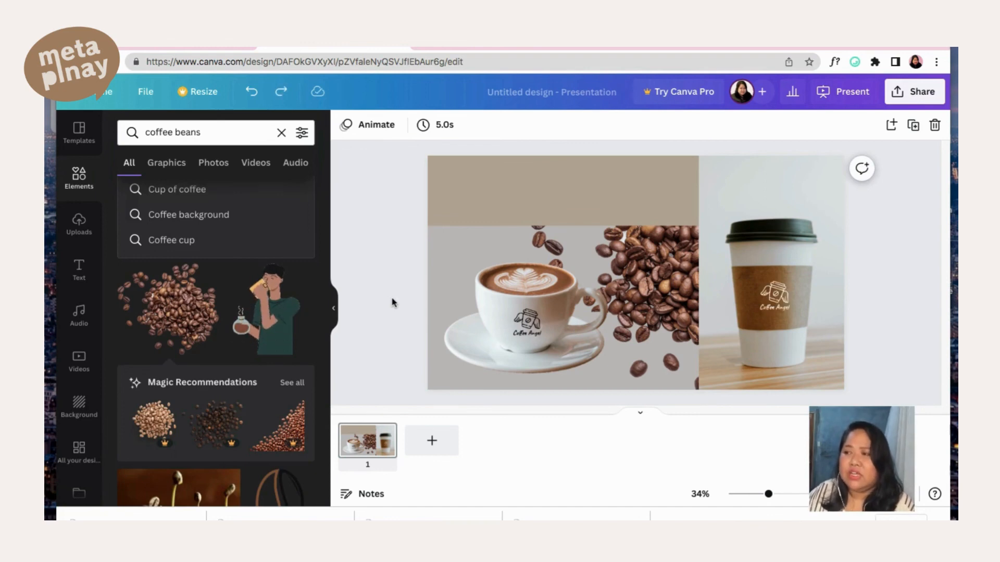